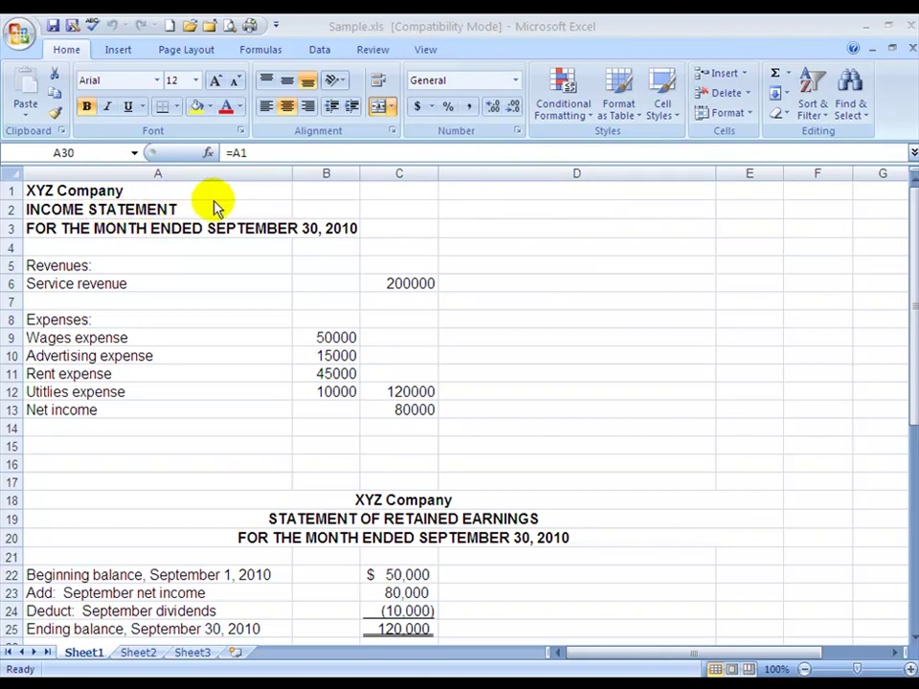
# - Merge and center 'XYZ Company', 'INCOME STATEMENT' and the month-ended date across A1:E1, A2:E2 and A3:E3
pyautogui.click(120, 191)
pyautogui.moveTo(278, 192); pyautogui.dragTo(739, 191)
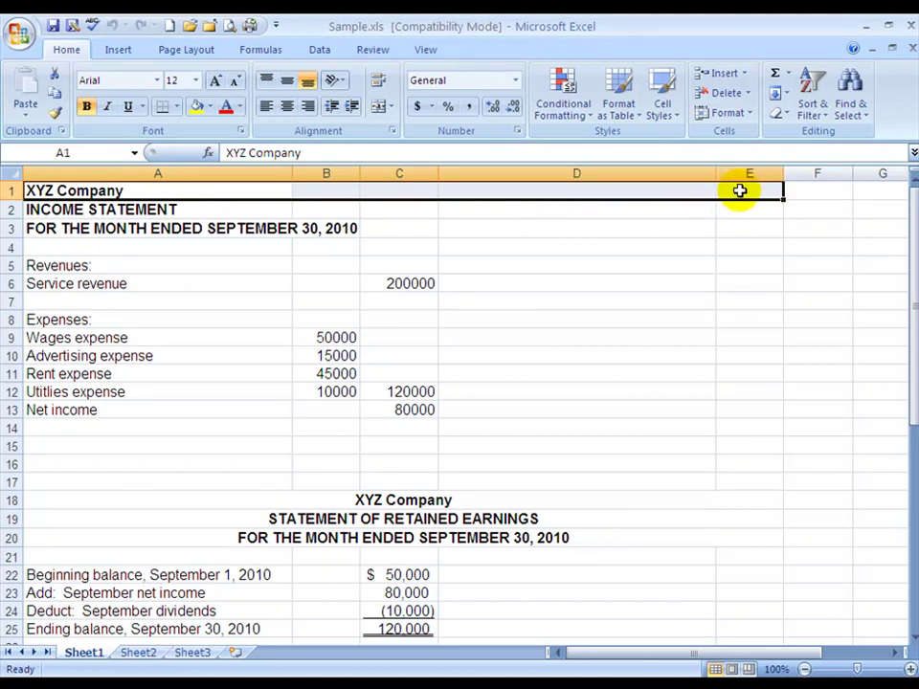
pyautogui.click(379, 107)
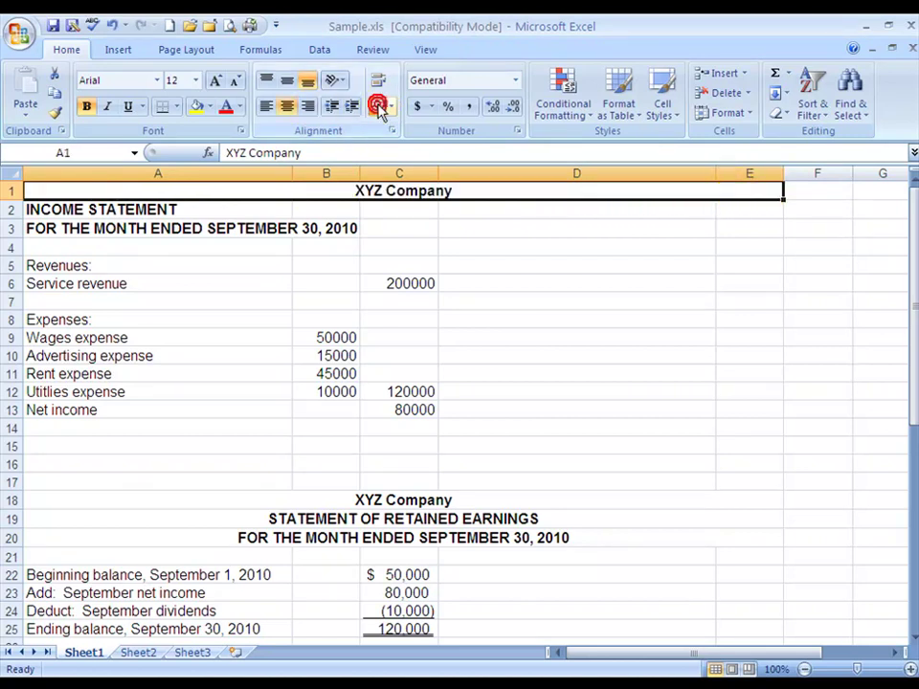
pyautogui.moveTo(128, 207); pyautogui.dragTo(729, 210)
pyautogui.click(379, 107)
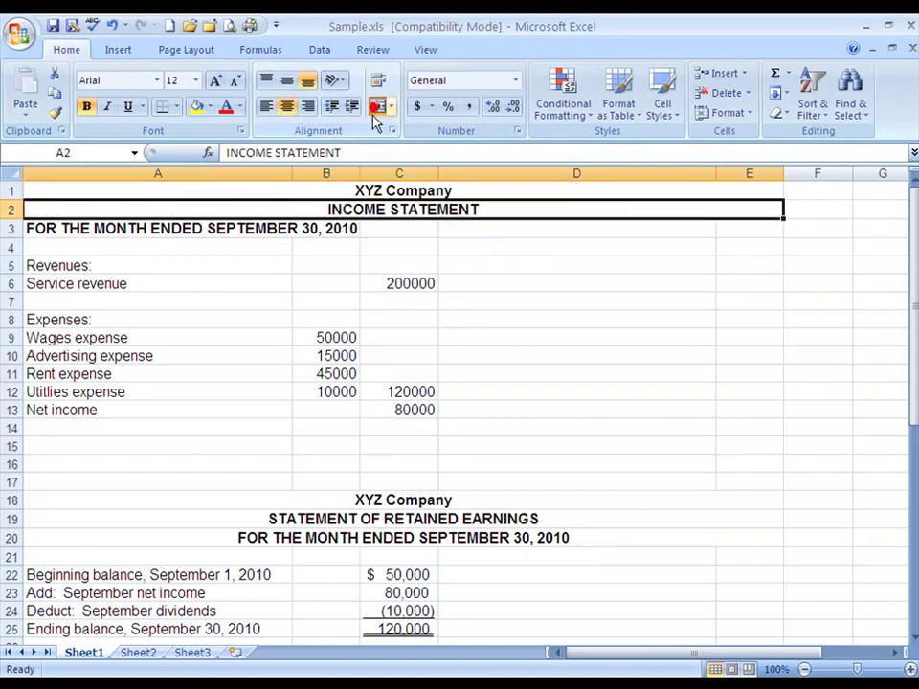
pyautogui.click(204, 224)
pyautogui.moveTo(204, 224); pyautogui.dragTo(740, 229)
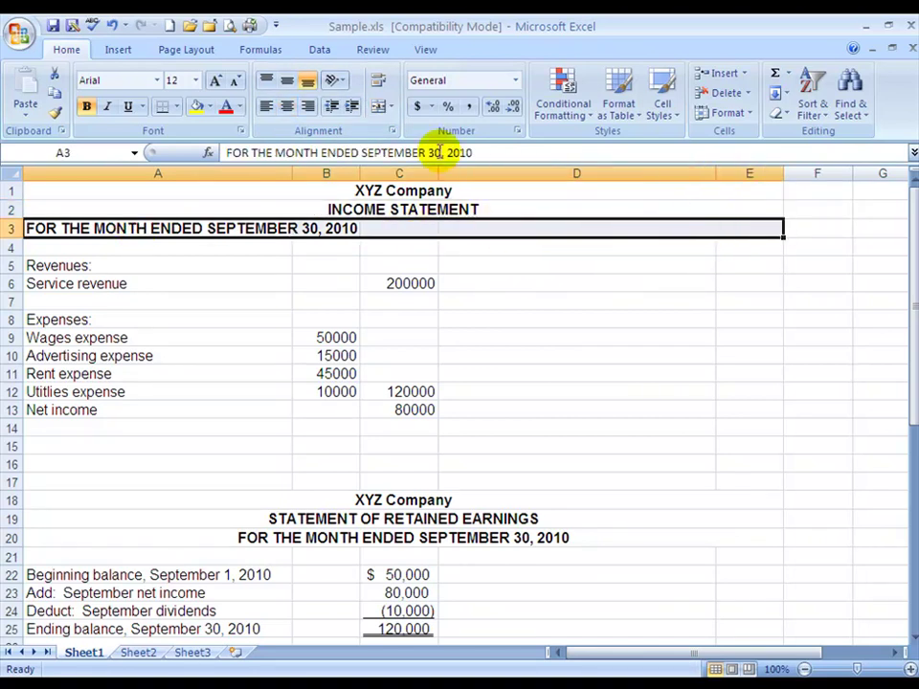
pyautogui.click(379, 106)
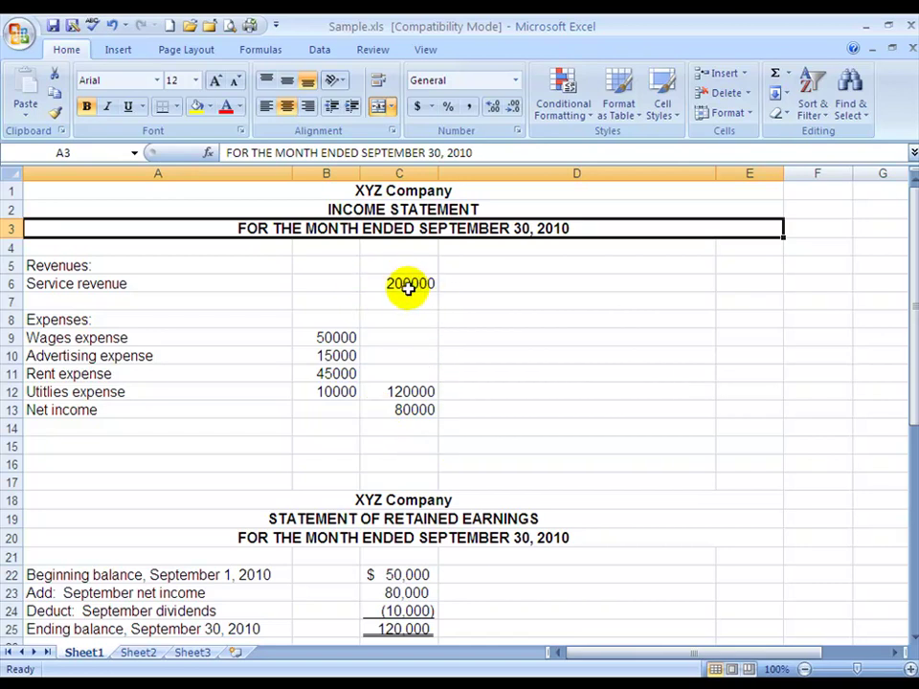
# - Apply Comma Style with zero decimal places to the amounts in B6:C13
pyautogui.moveTo(335, 281); pyautogui.dragTo(395, 405)
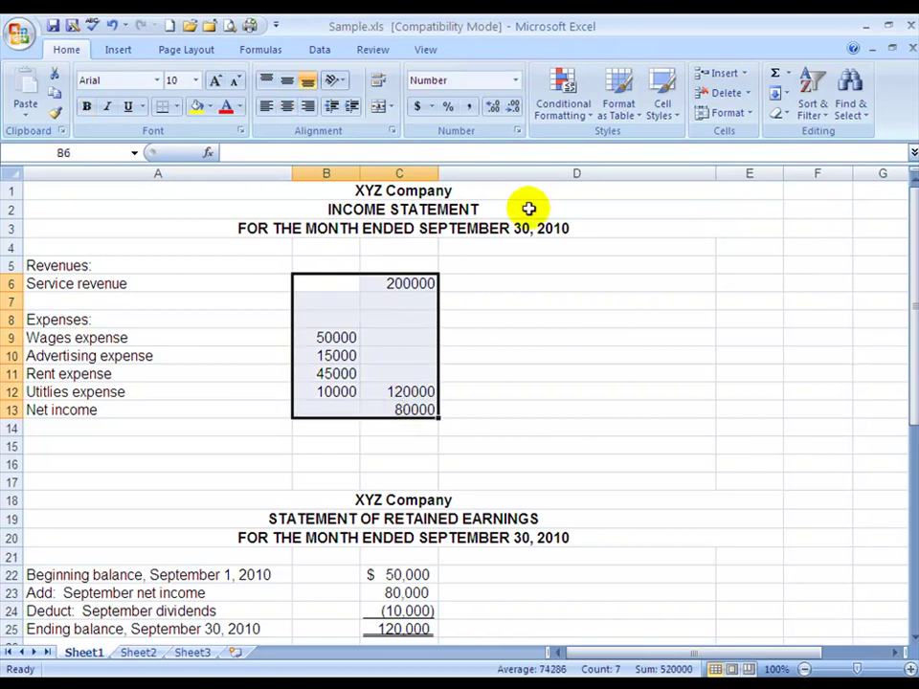
pyautogui.click(470, 107)
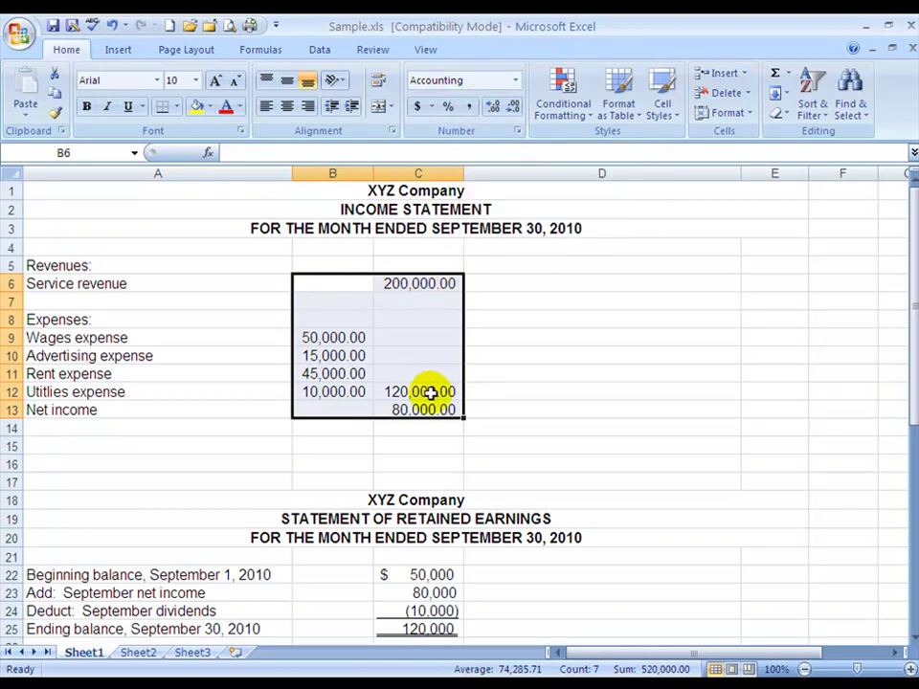
pyautogui.click(514, 107)
pyautogui.click(514, 107)
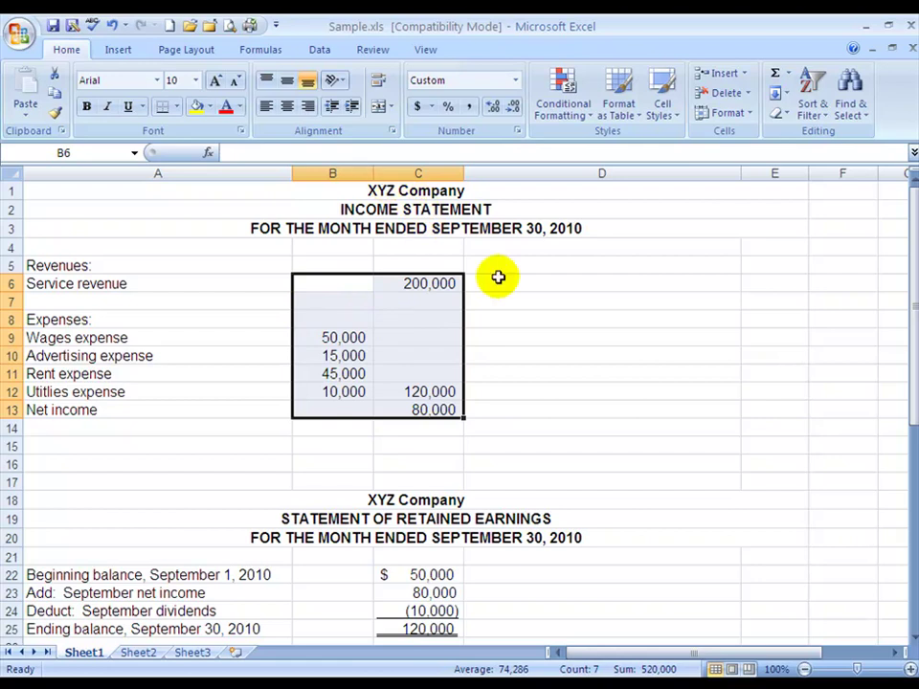
pyautogui.click(546, 302)
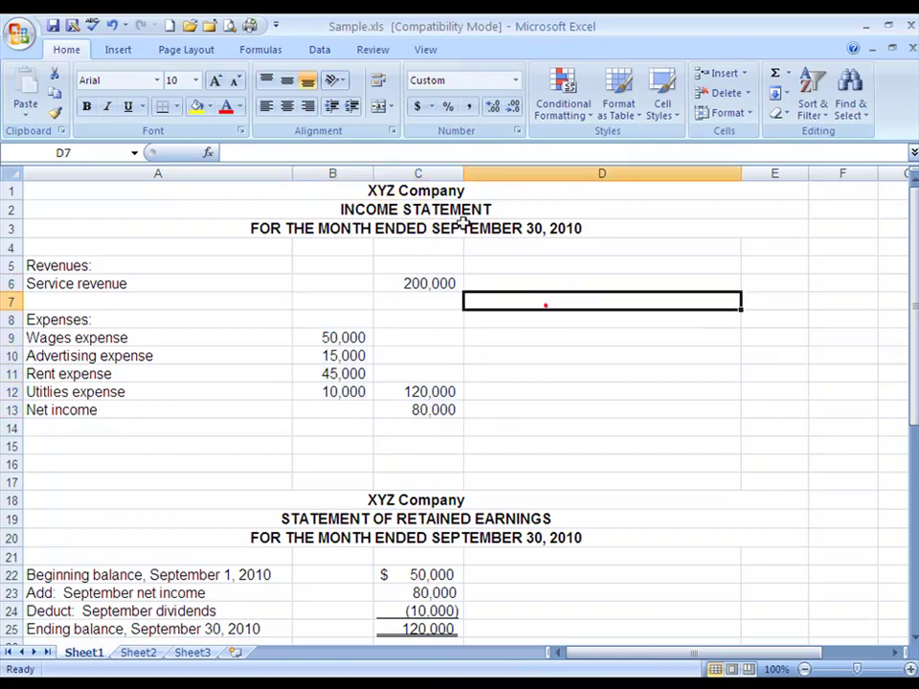
# - AutoFit the widths of columns B and C to the formatted amounts
pyautogui.doubleClick(373, 173)
pyautogui.doubleClick(450, 173)
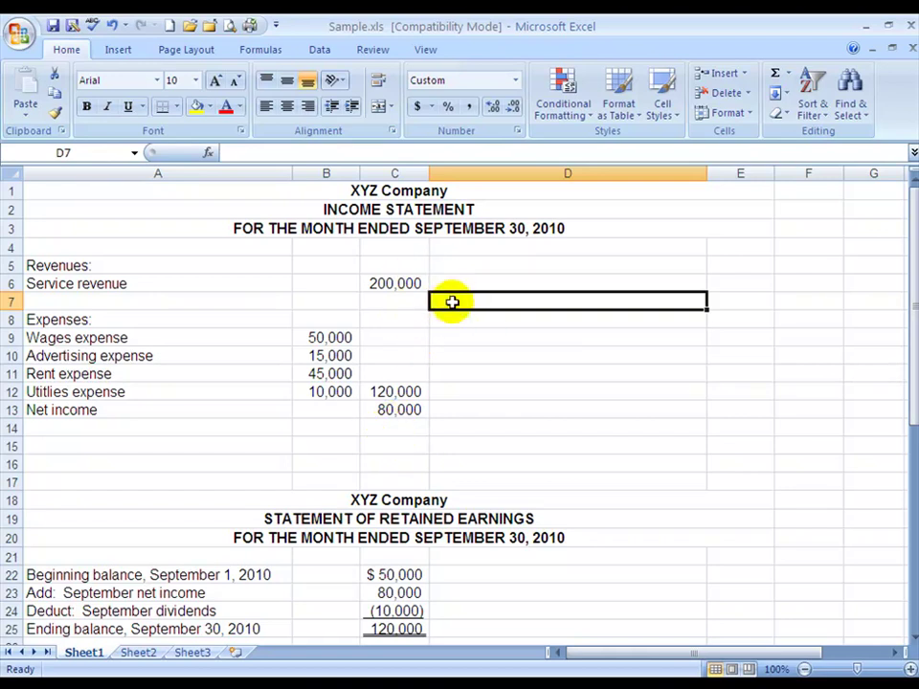
pyautogui.click(396, 282)
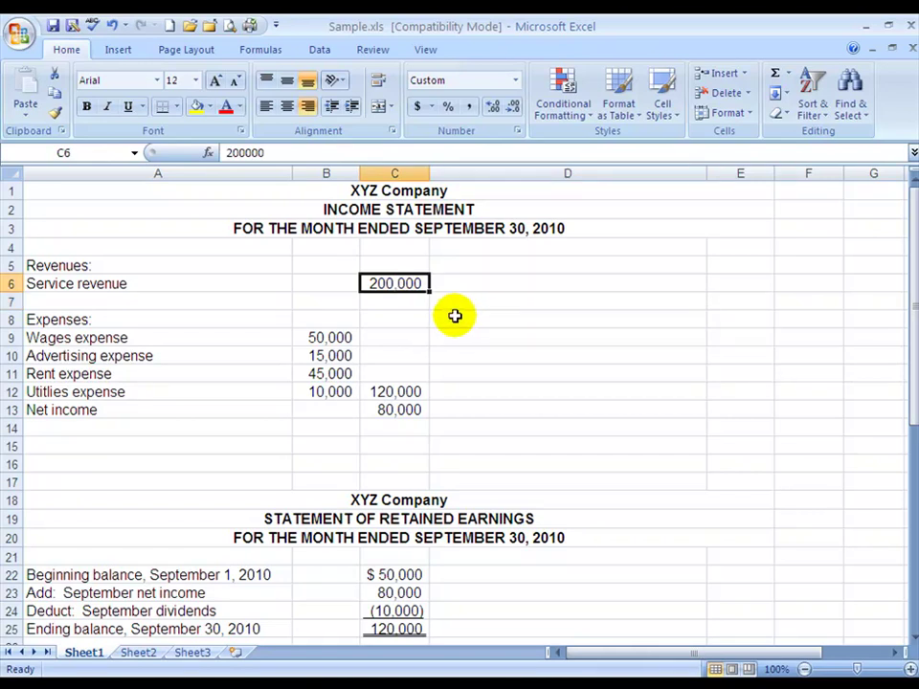
# - Format C6 in Accounting style without decimals, showing $200,000, and AutoFit column C
pyautogui.click(419, 108)
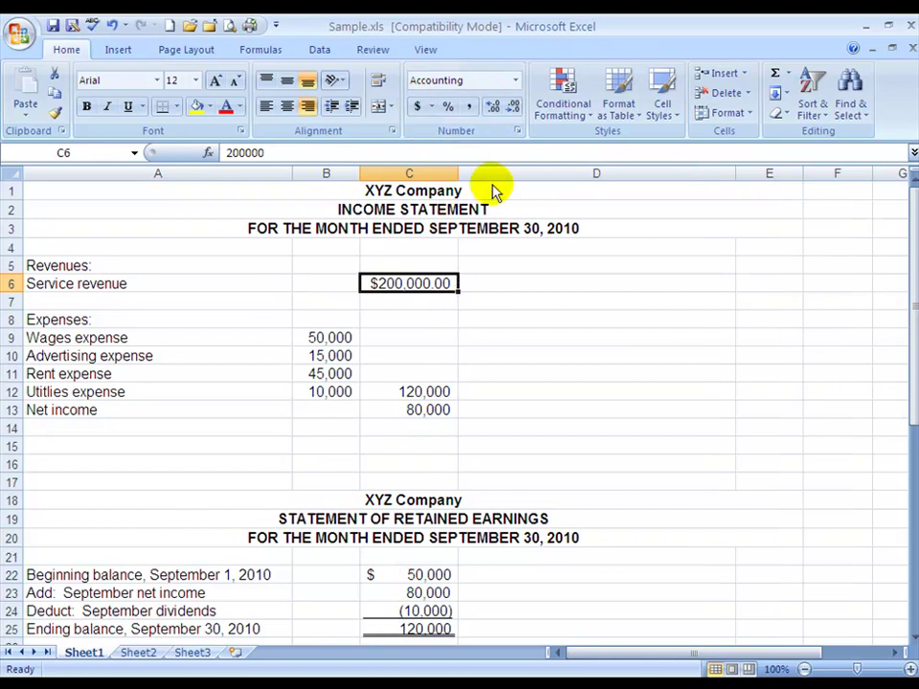
pyautogui.click(513, 109)
pyautogui.click(513, 109)
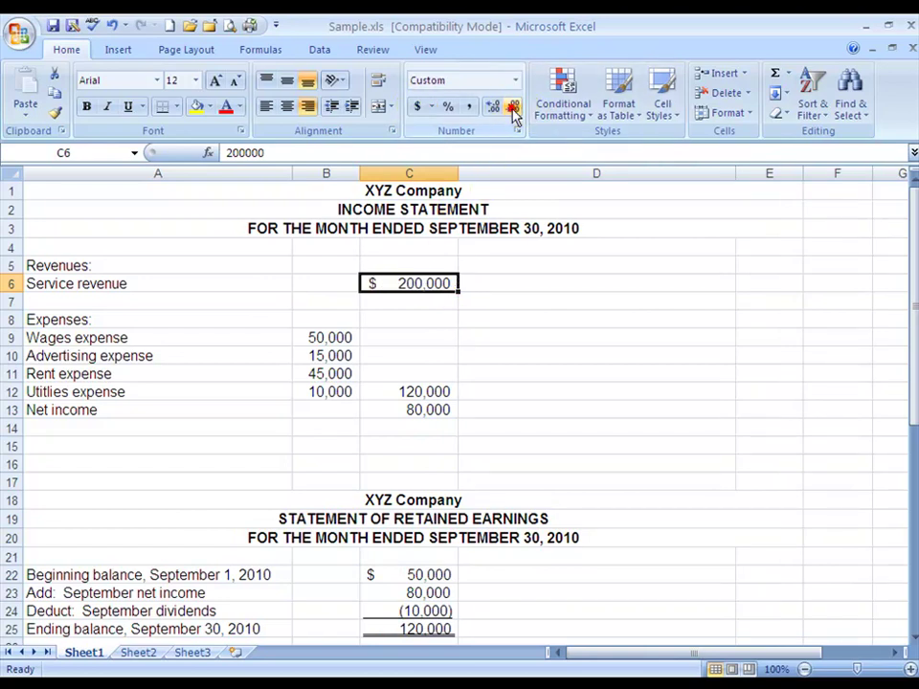
pyautogui.doubleClick(460, 173)
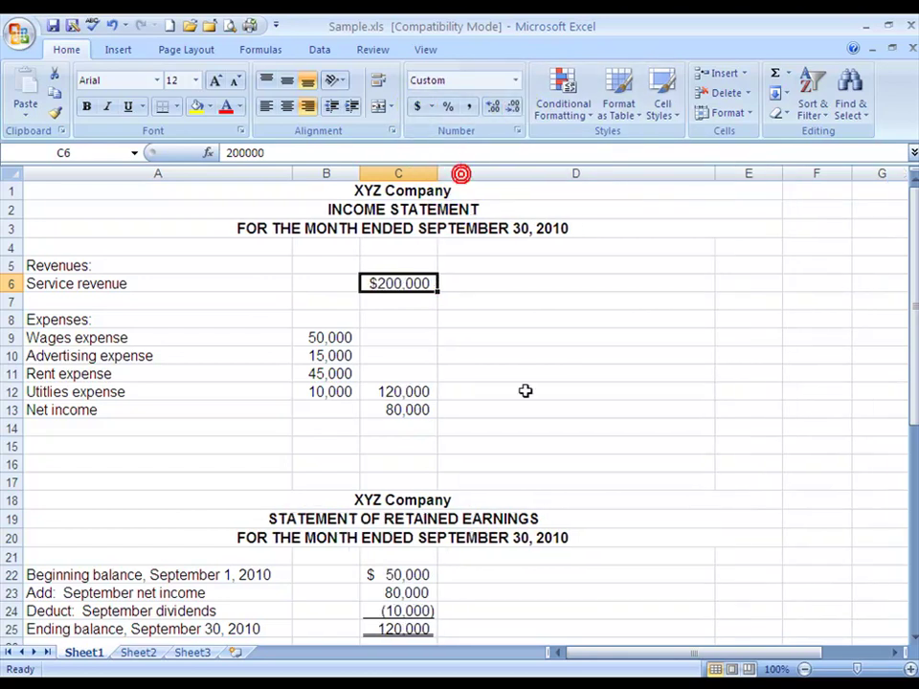
pyautogui.click(510, 335)
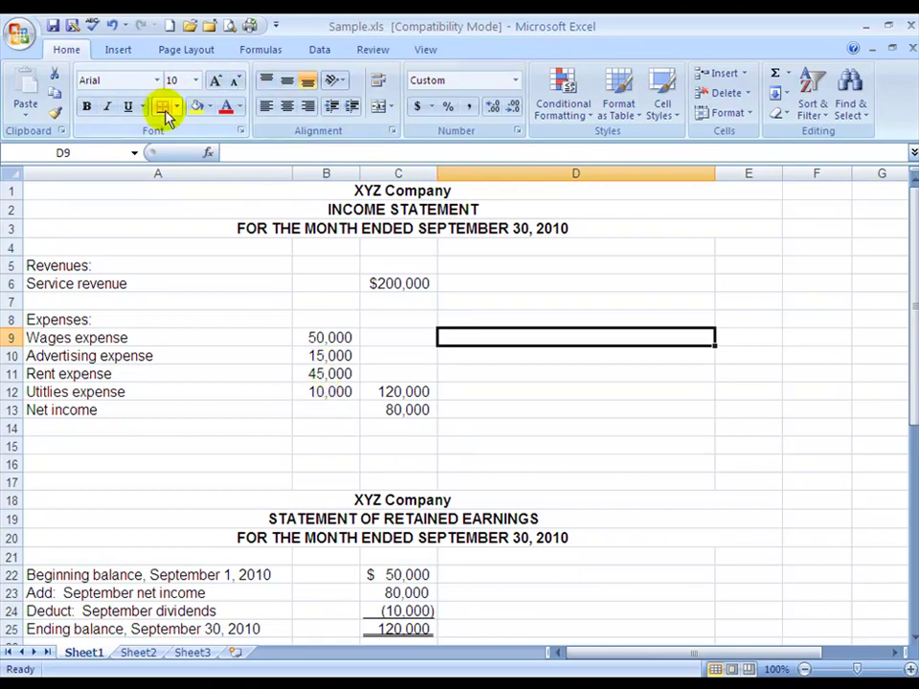
# - Add a bottom border under the 10,000 utilities expense in B12
pyautogui.click(327, 392)
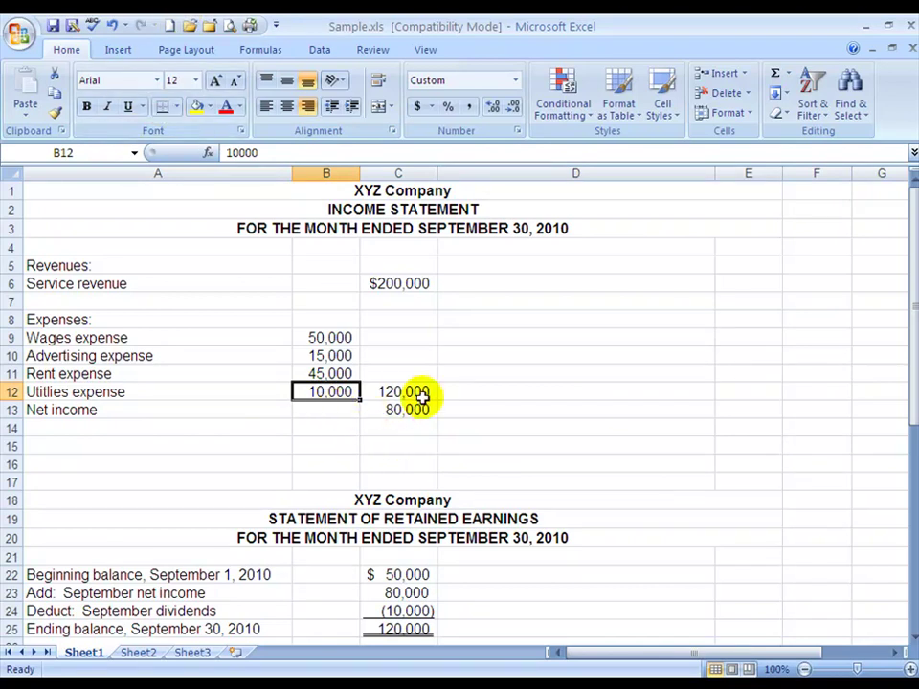
pyautogui.click(459, 405)
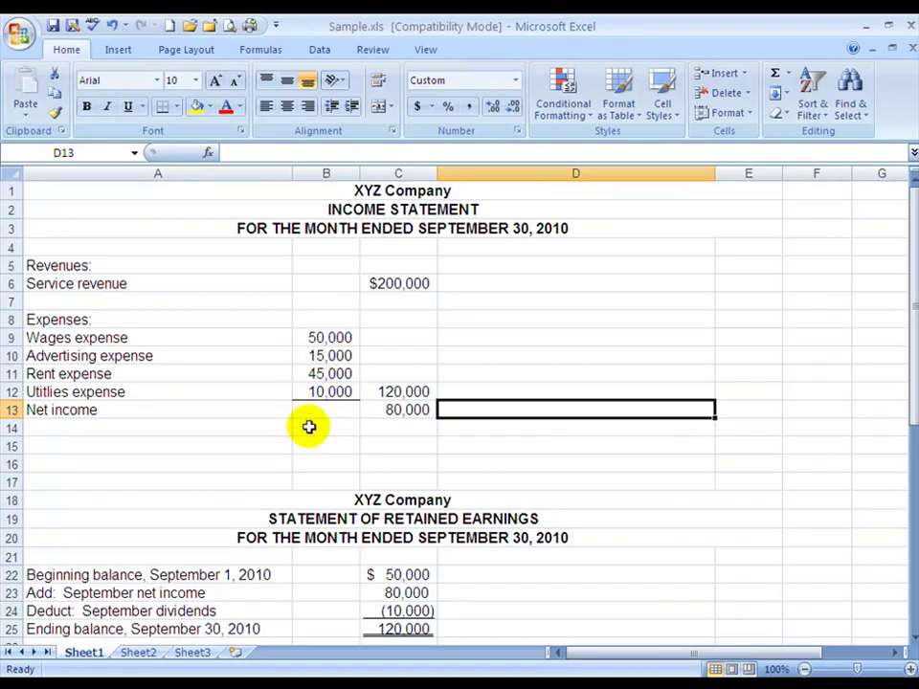
pyautogui.click(388, 392)
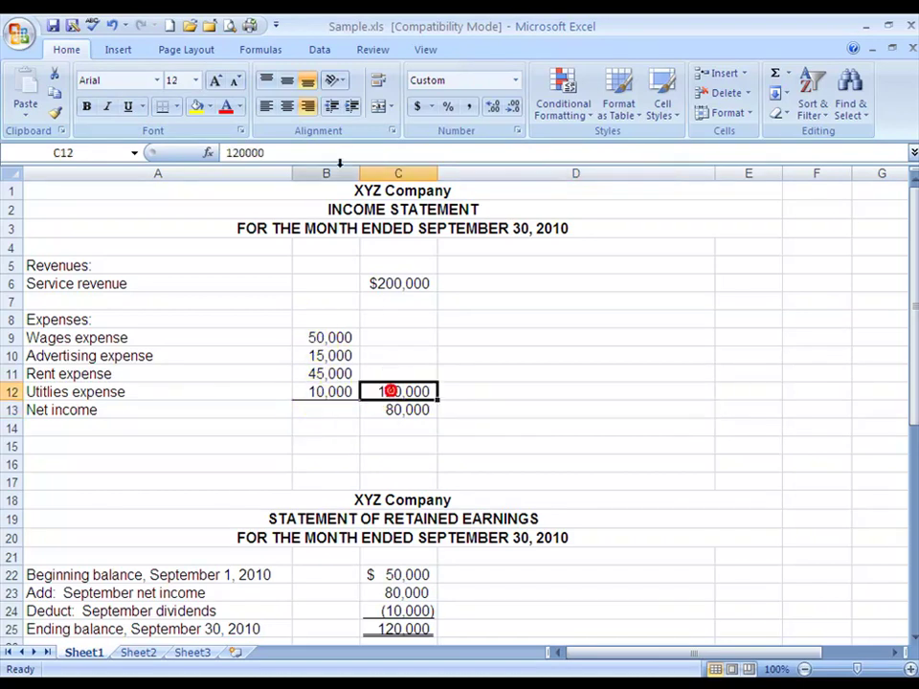
pyautogui.click(479, 394)
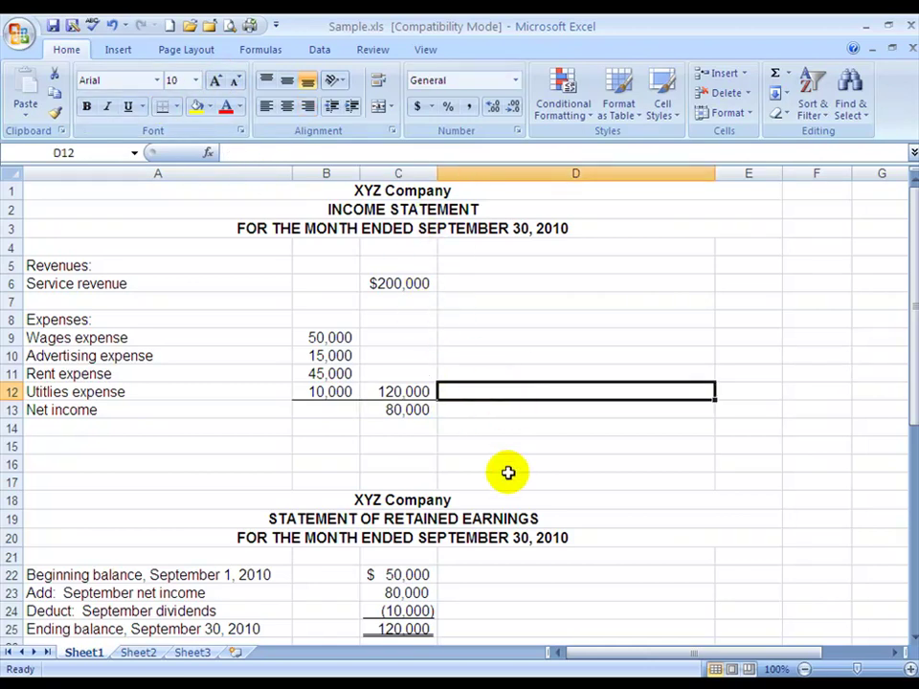
pyautogui.click(403, 412)
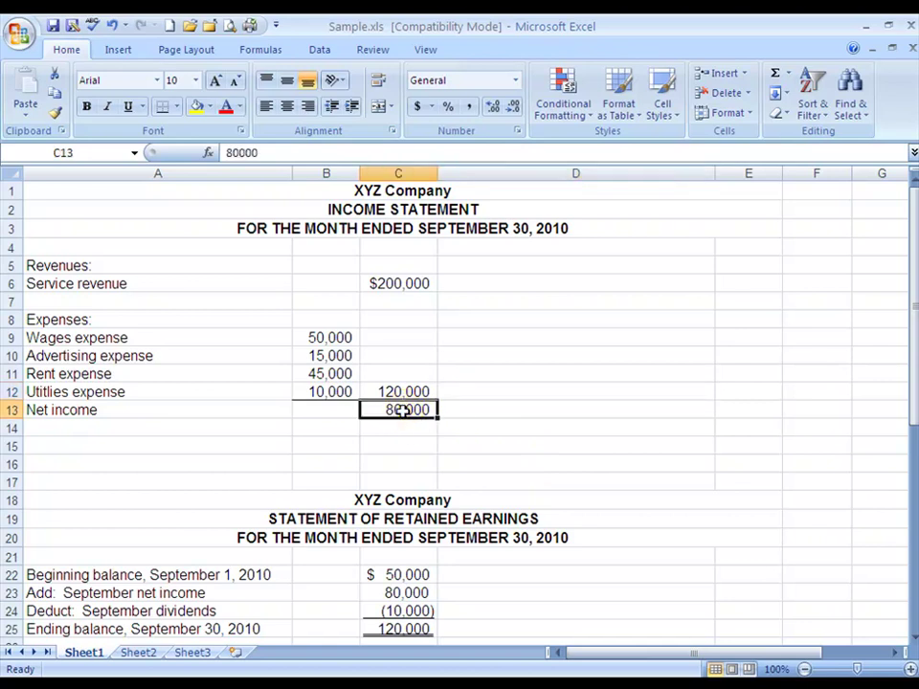
# - Apply a Bottom Double Border beneath the 80,000 net income in C13
pyautogui.click(178, 108)
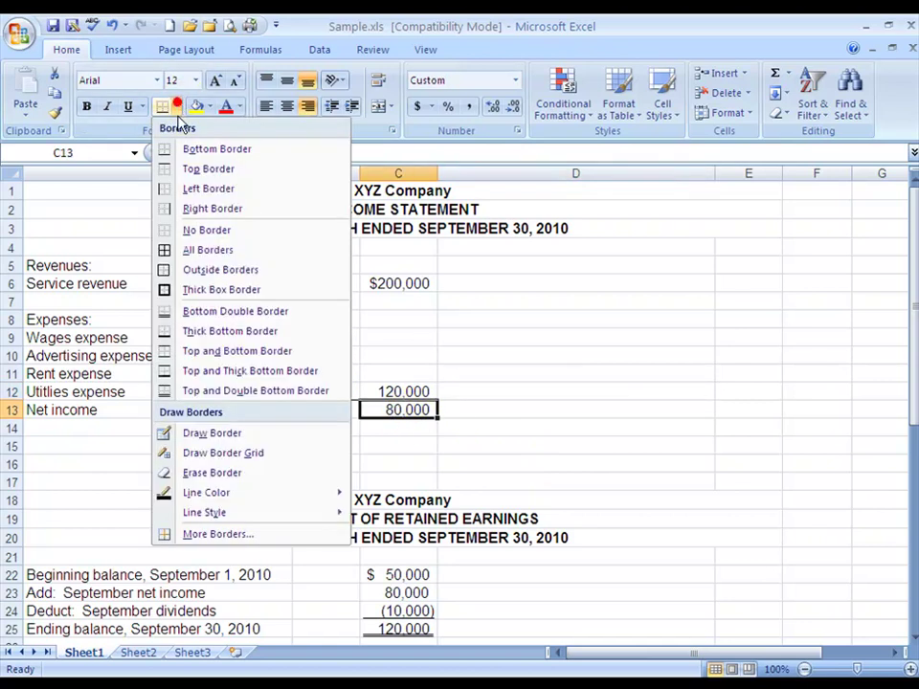
pyautogui.click(163, 309)
pyautogui.click(593, 384)
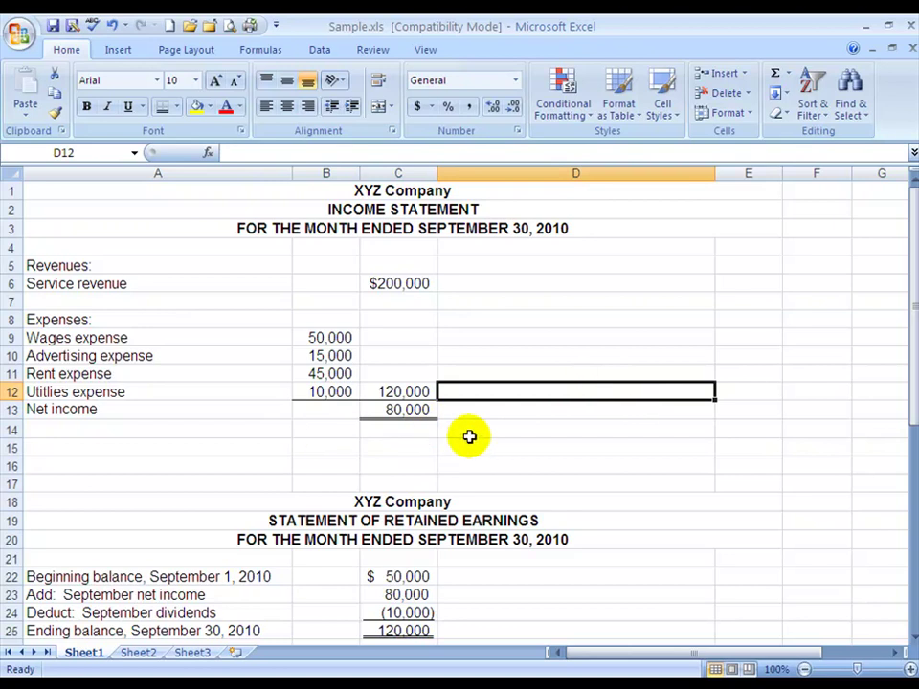
pyautogui.click(565, 423)
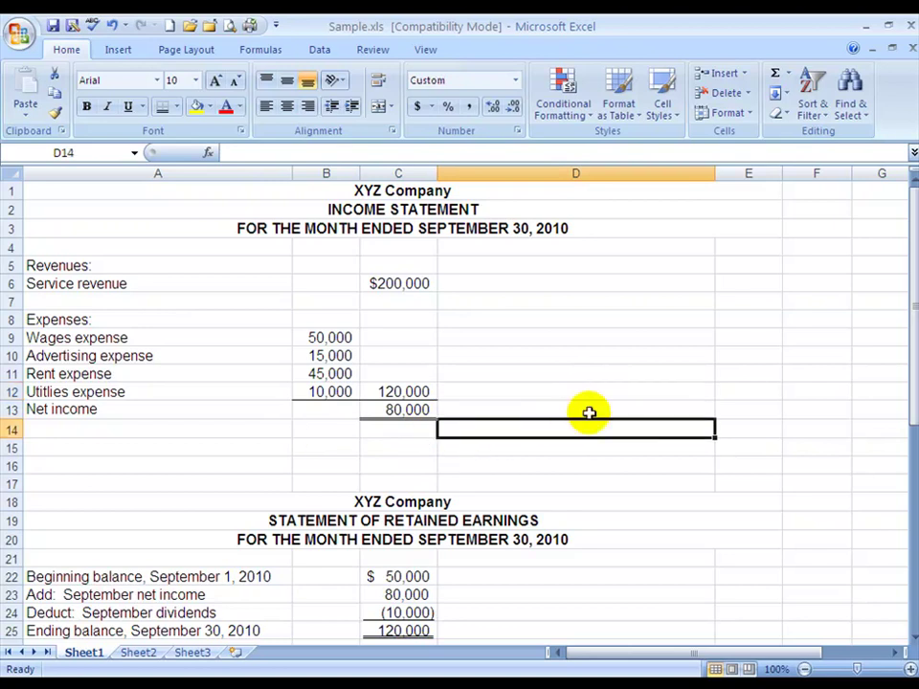
pyautogui.click(610, 372)
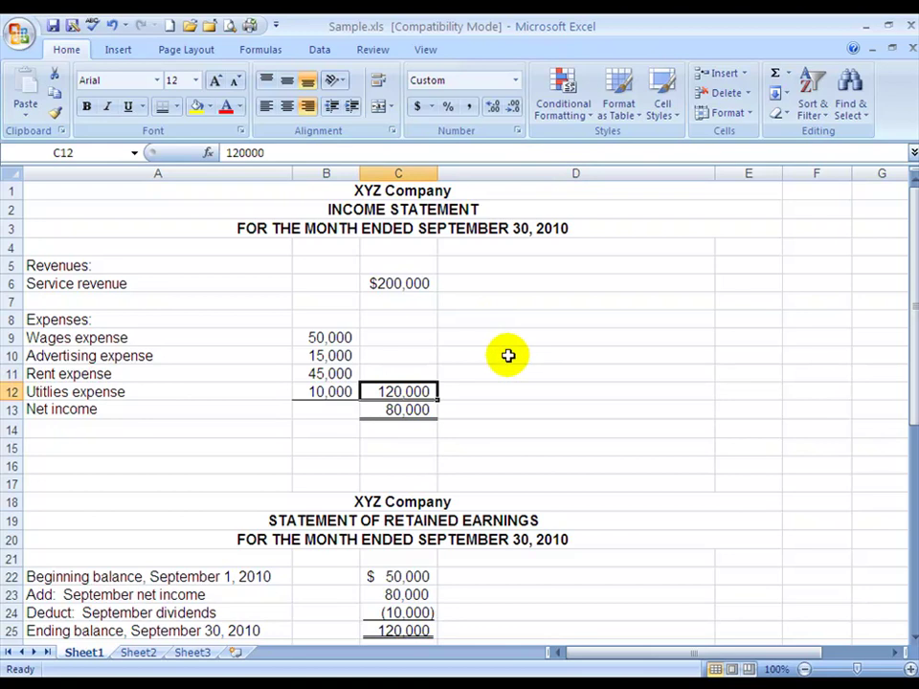
# - Replace the typed total in C12 with =SUM(B9:B12), still giving 120,000
pyautogui.press('Delete')
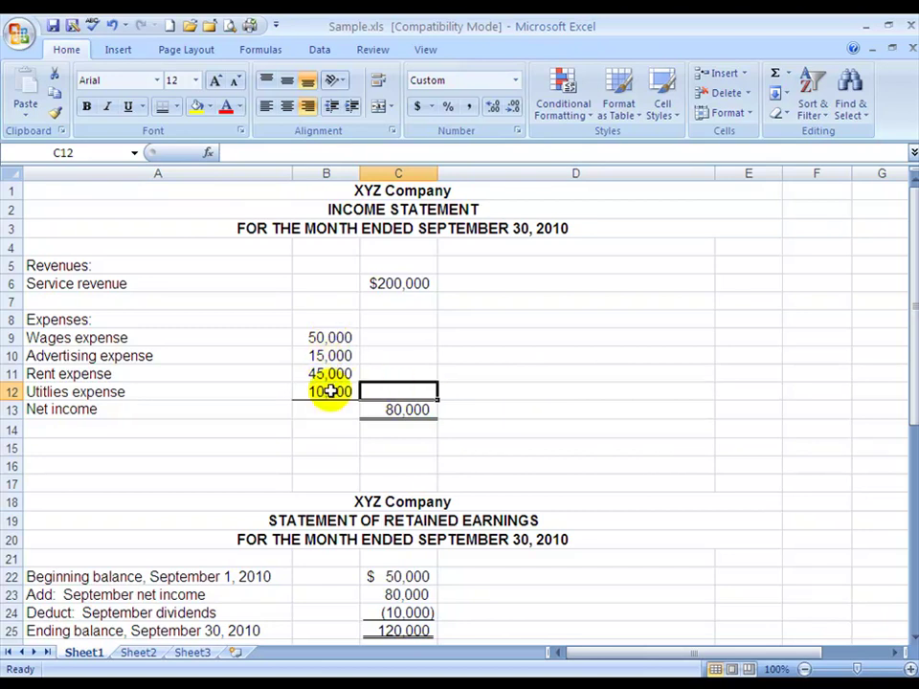
pyautogui.click(775, 73)
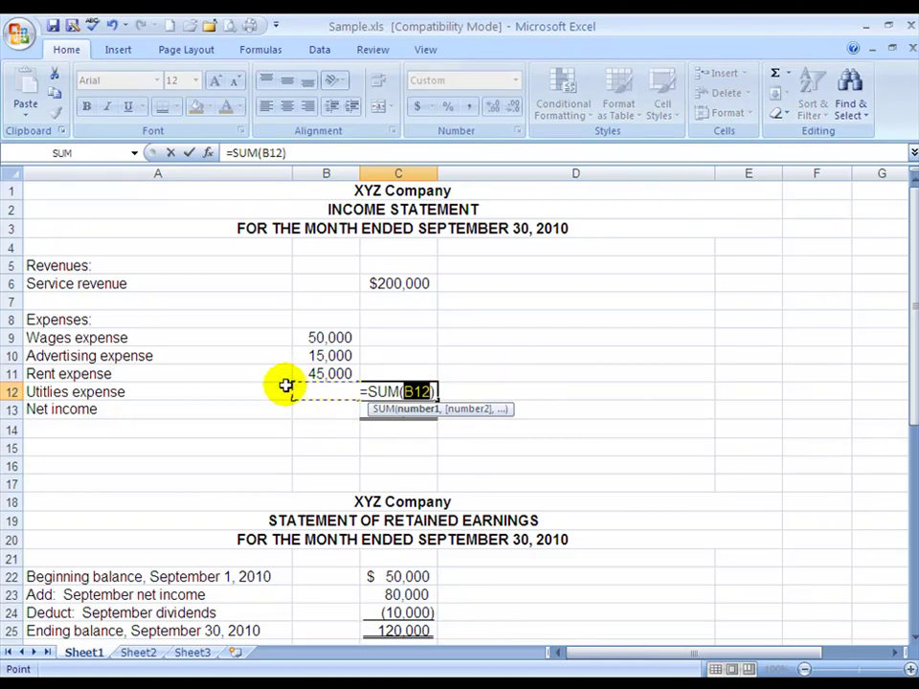
pyautogui.moveTo(294, 395); pyautogui.dragTo(294, 332)
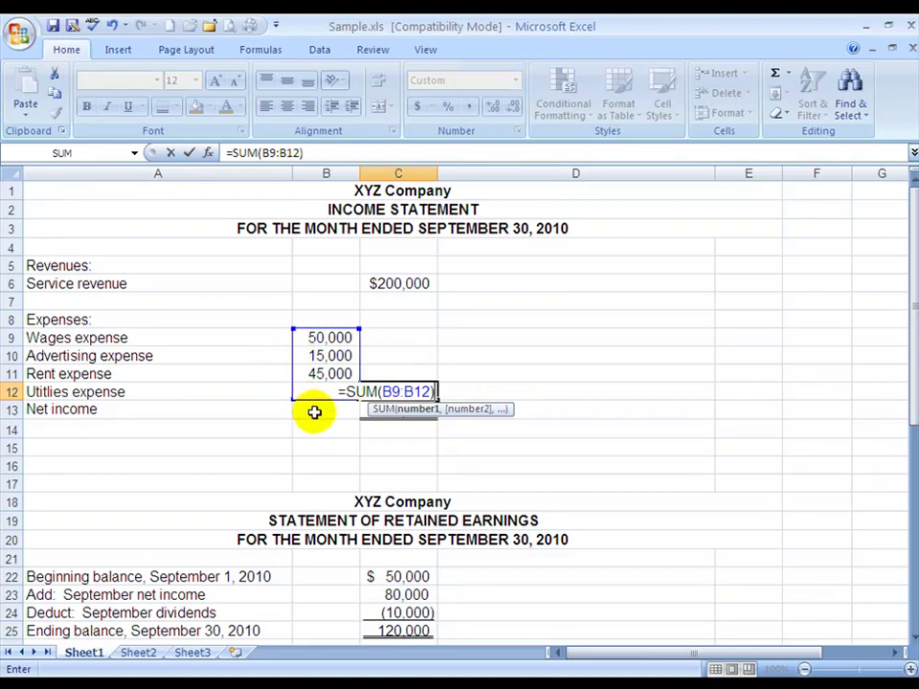
pyautogui.press('Return')
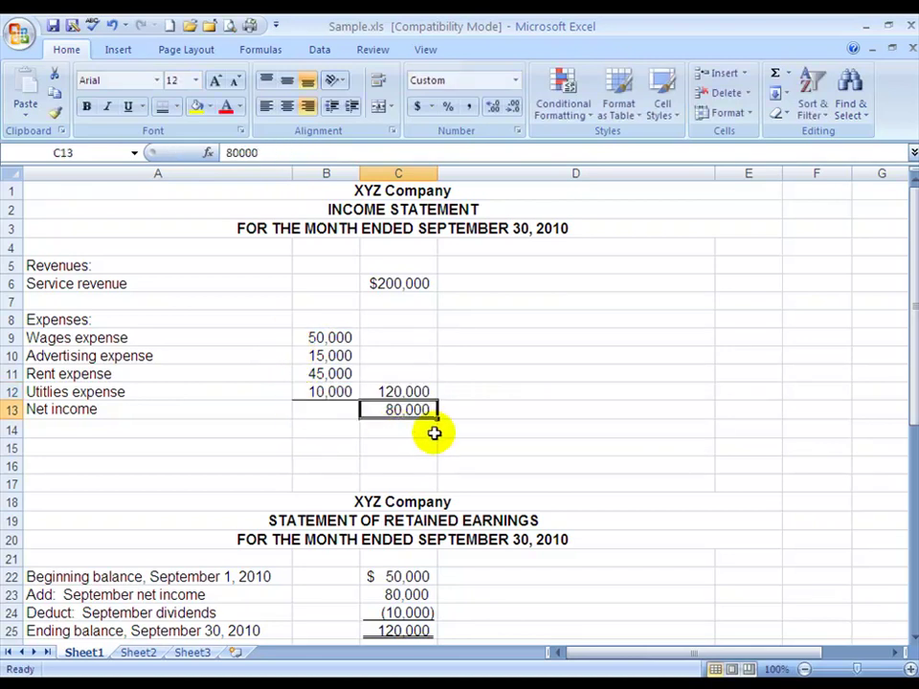
pyautogui.click(406, 389)
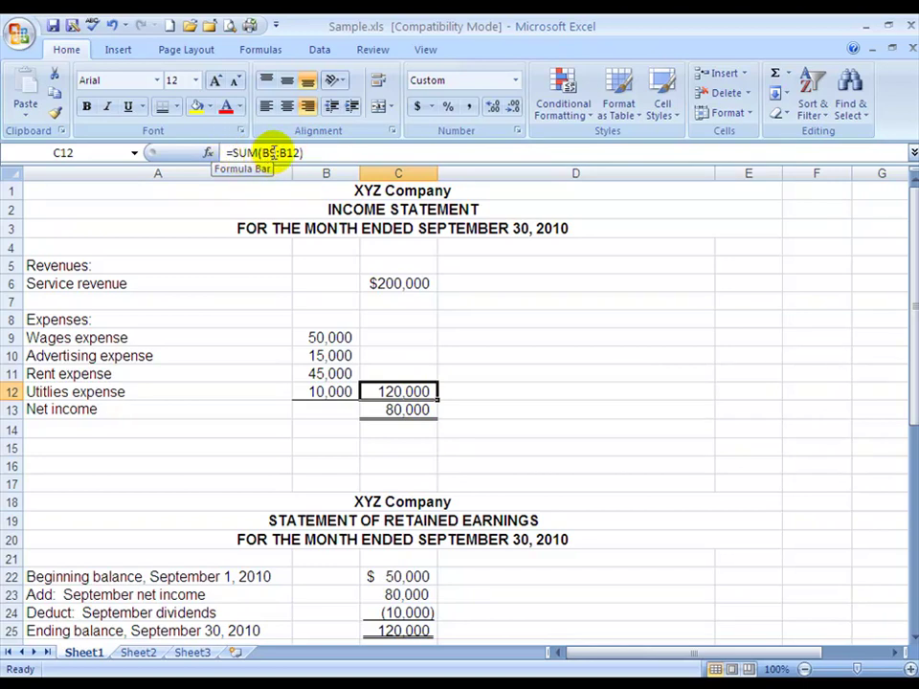
pyautogui.click(527, 391)
# - Enter =C6-C12 in C13 so net income calculates to 80,000
pyautogui.click(413, 409)
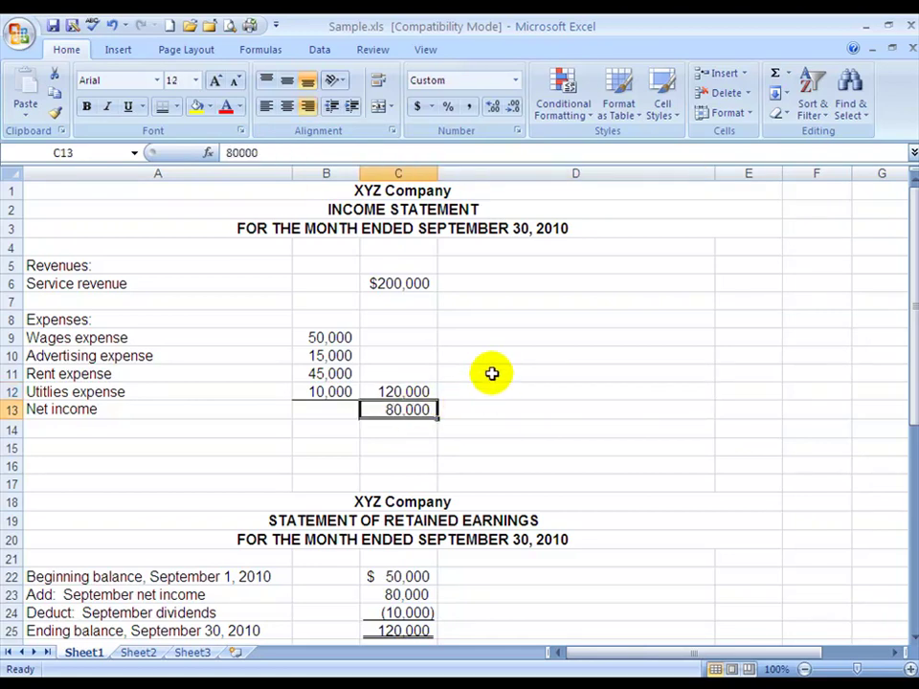
pyautogui.write('=')
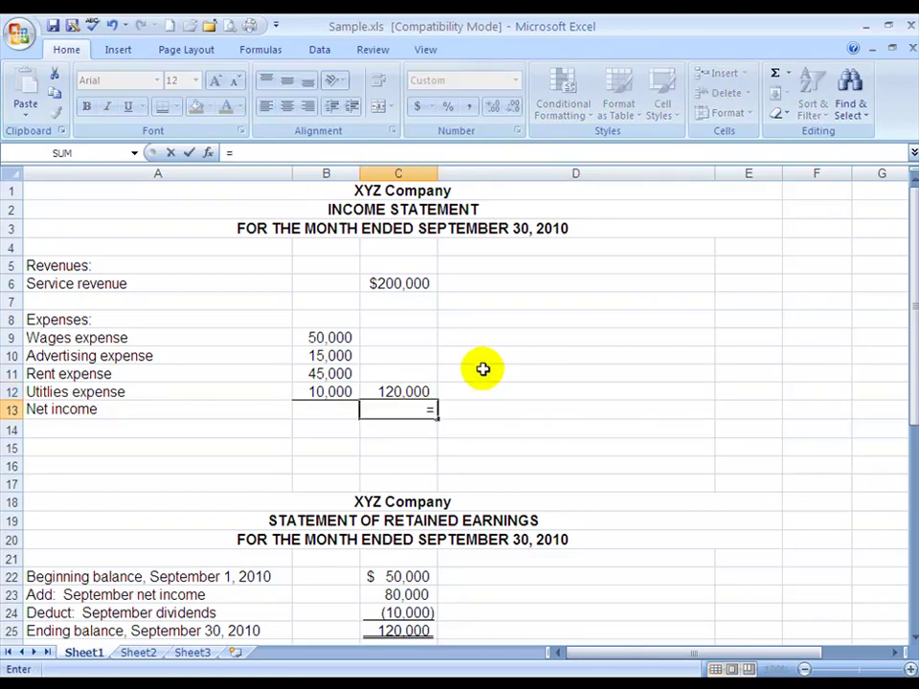
pyautogui.click(394, 284)
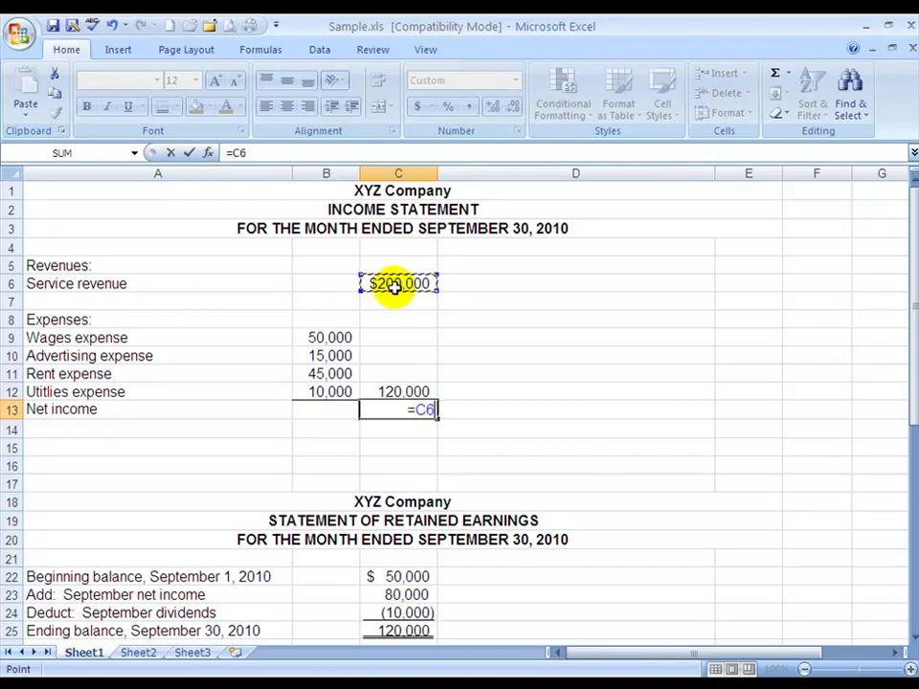
pyautogui.write('-')
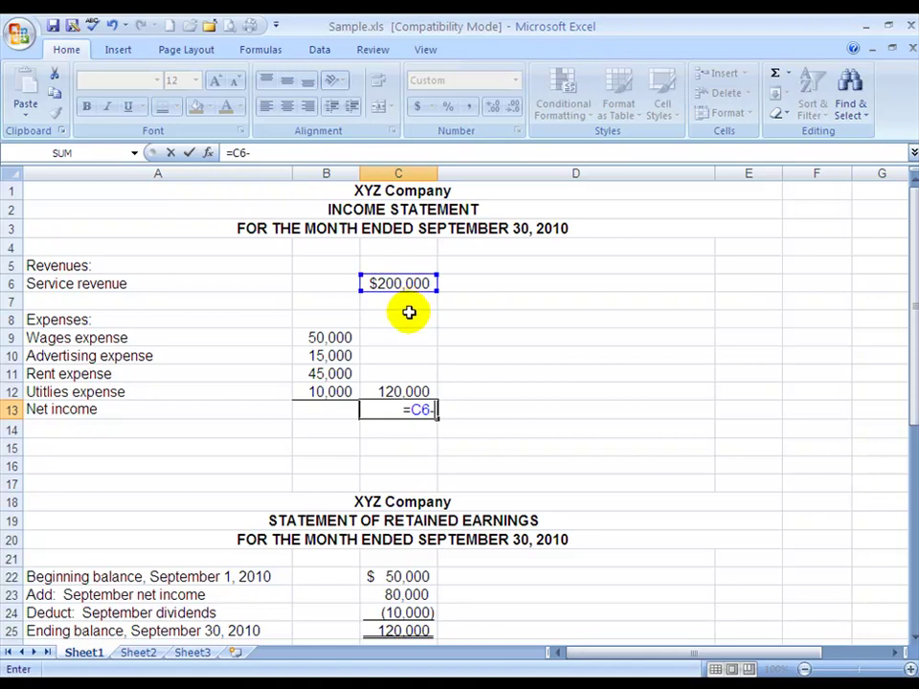
pyautogui.click(403, 392)
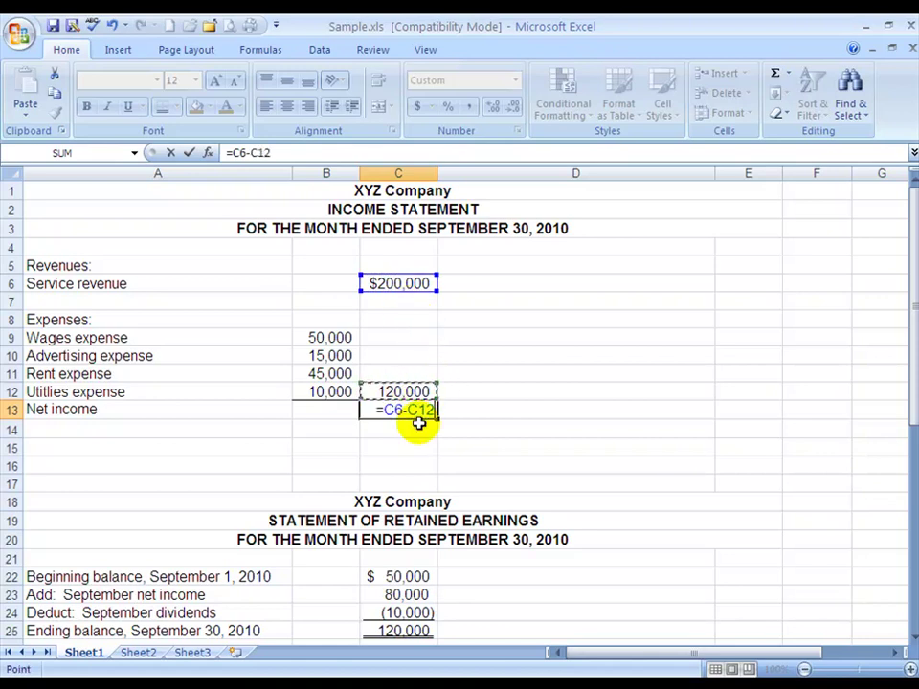
pyautogui.press('Return')
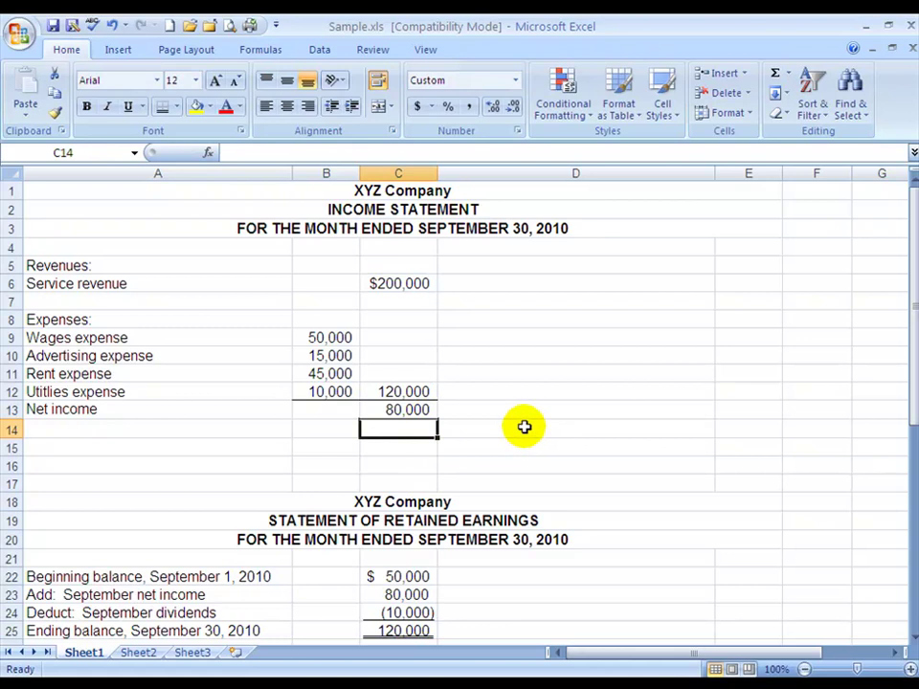
pyautogui.click(522, 422)
pyautogui.click(402, 411)
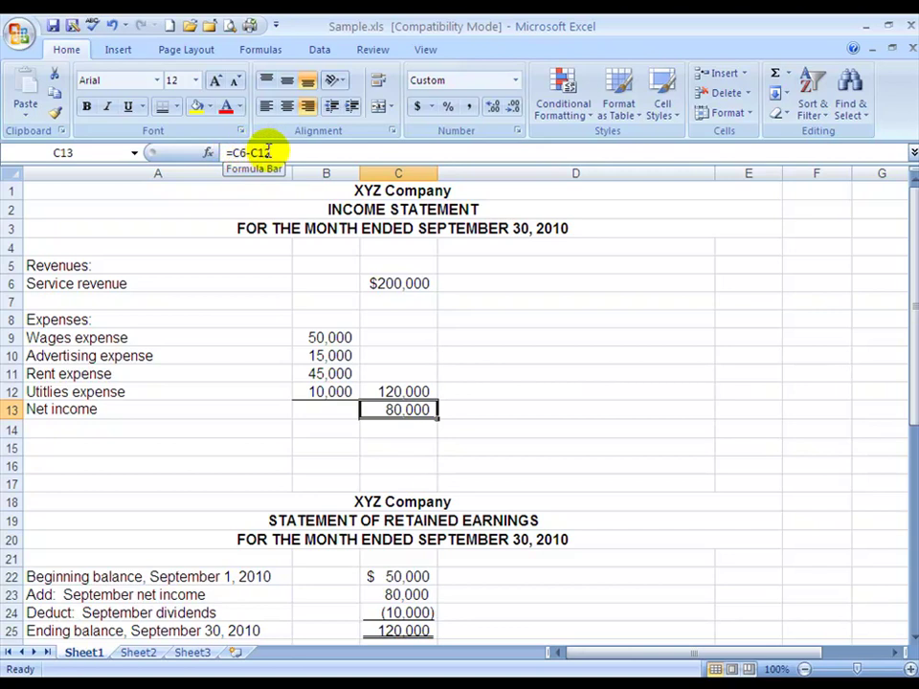
pyautogui.click(633, 372)
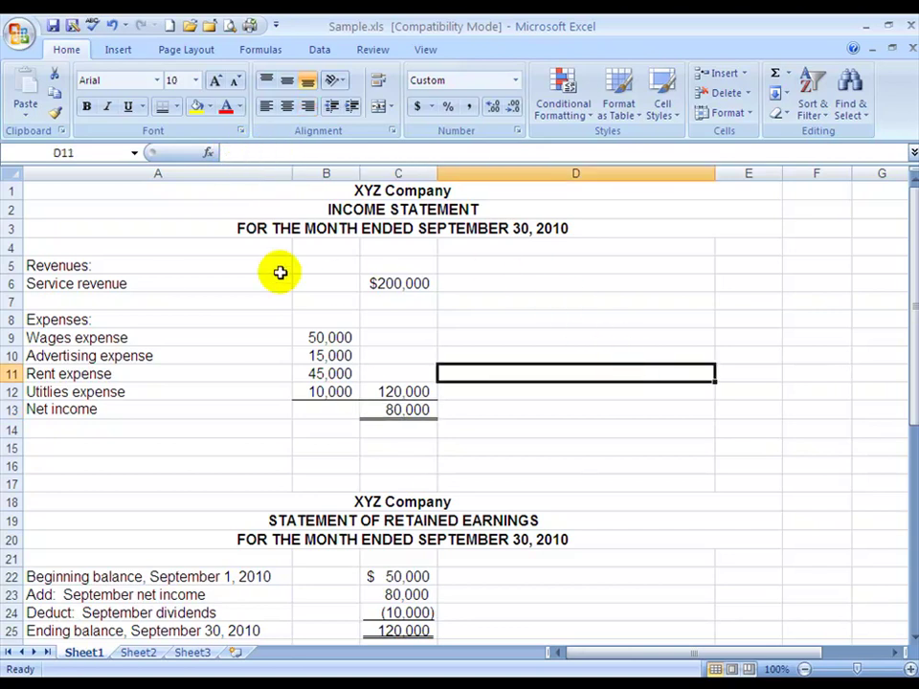
pyautogui.click(319, 393)
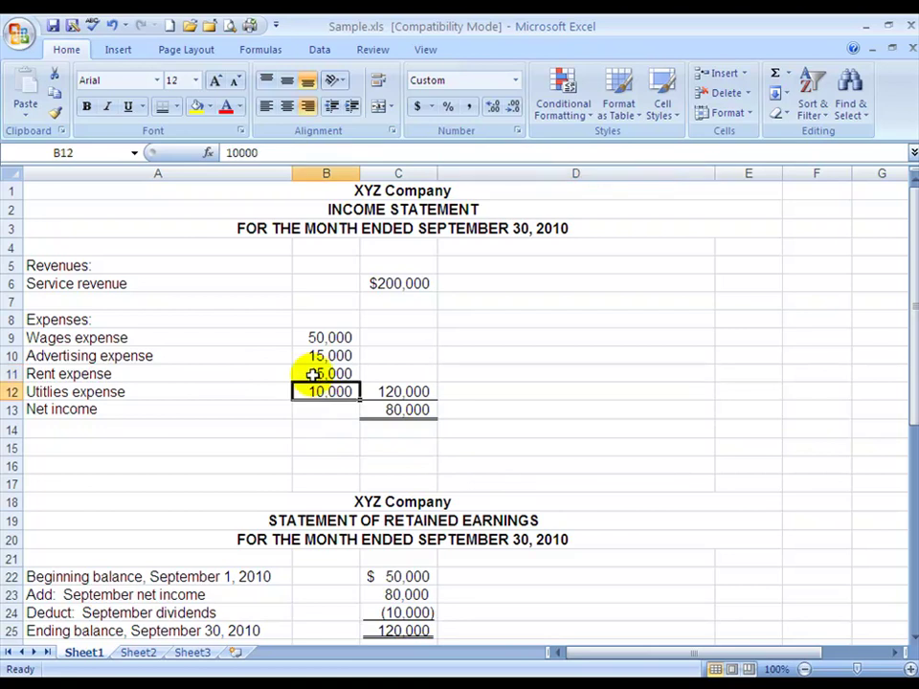
pyautogui.write('15')
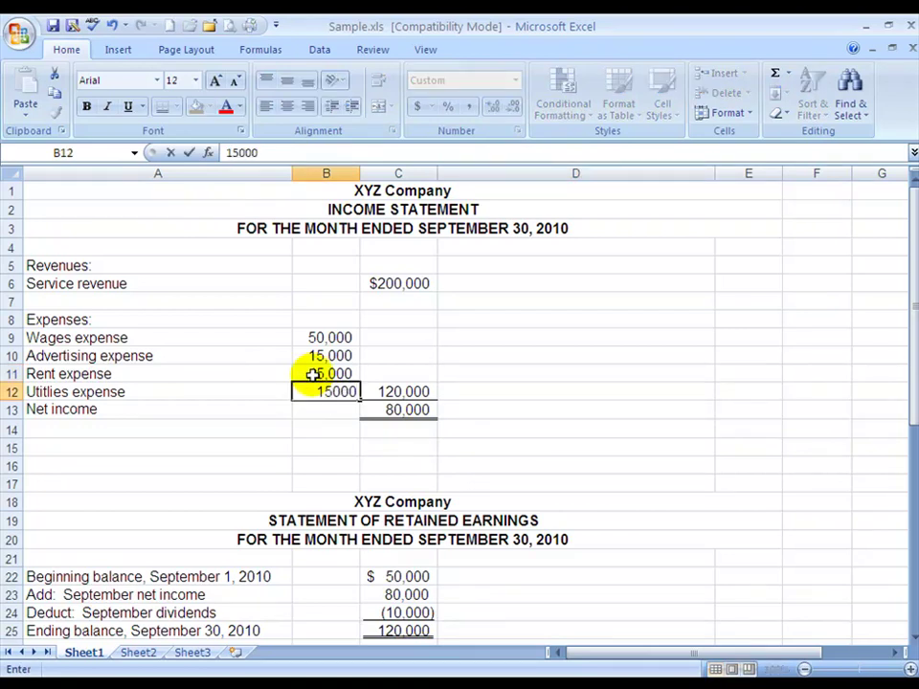
pyautogui.press('Return')
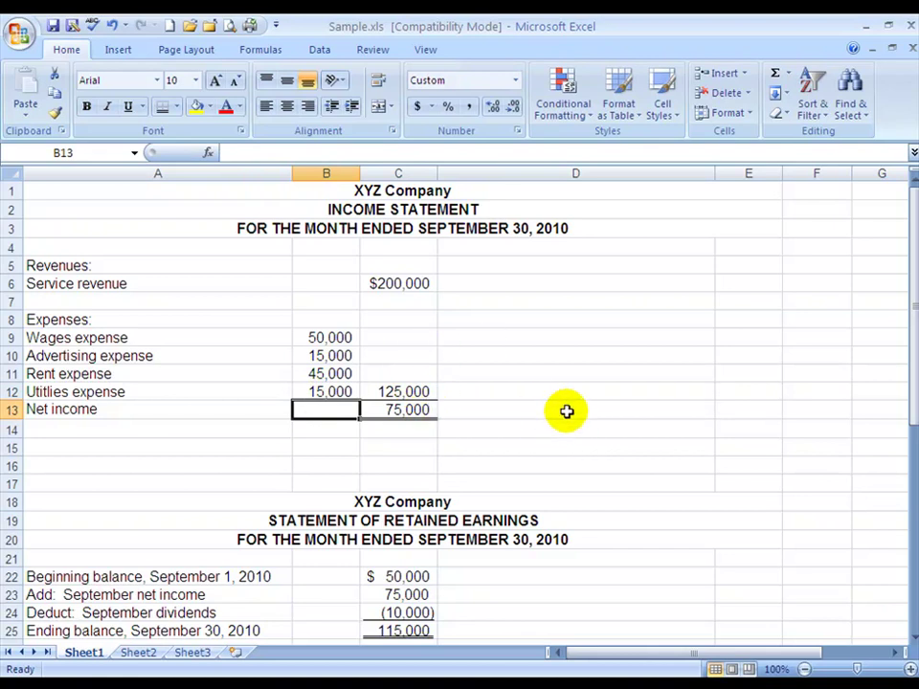
pyautogui.click(325, 391)
pyautogui.write('1')
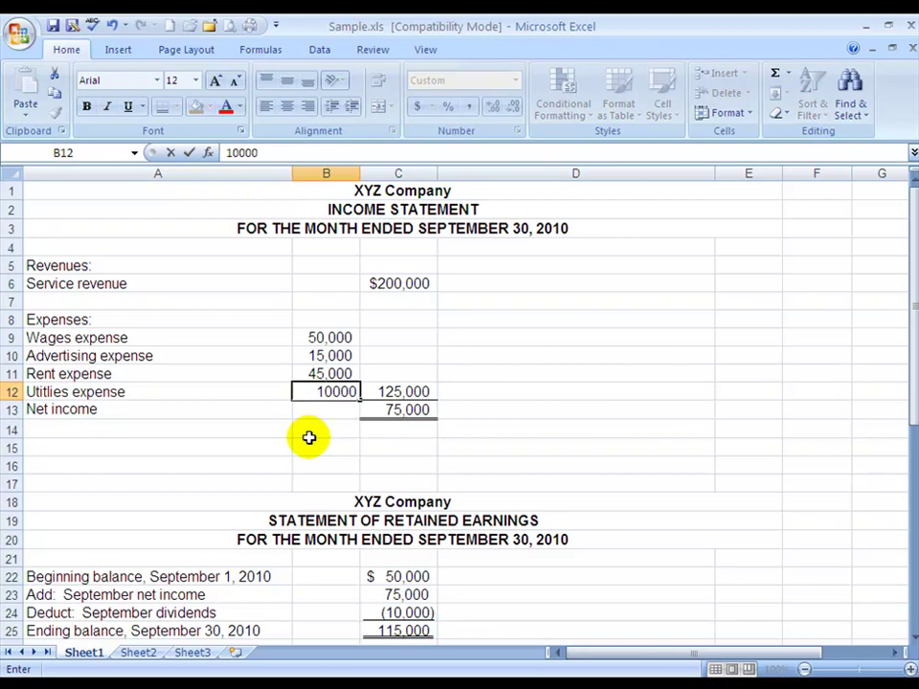
pyautogui.press('Return')
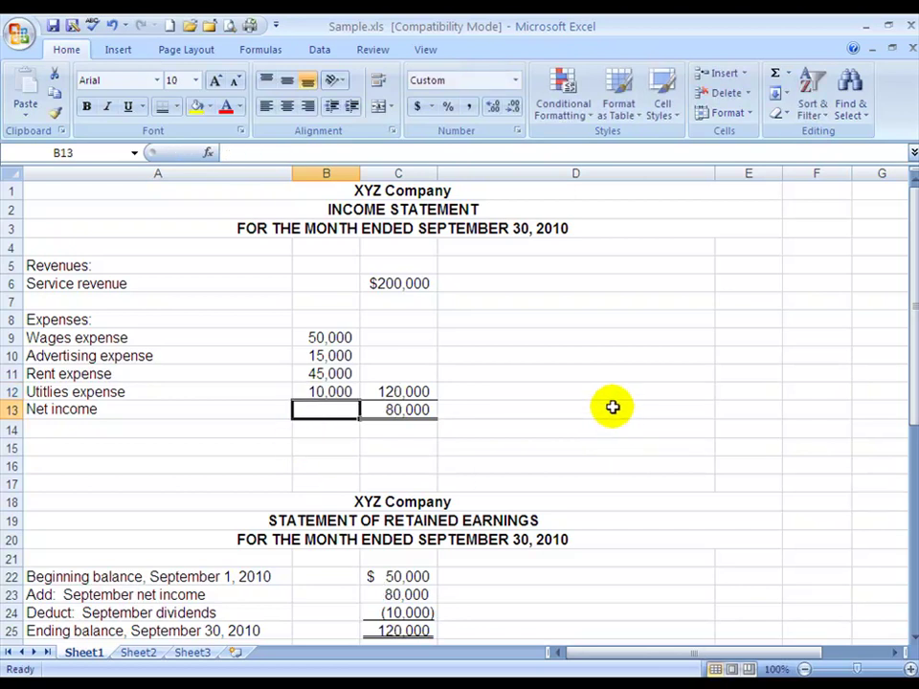
pyautogui.click(603, 372)
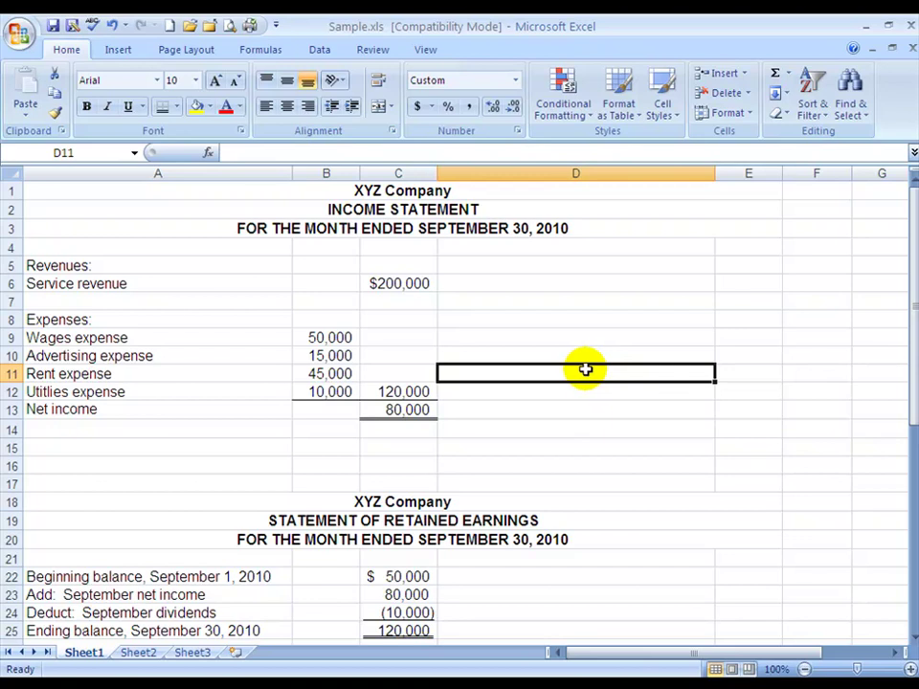
# - Enter =C13 in C23 so September net income shows 80,000
pyautogui.scroll(-1, 586, 369)
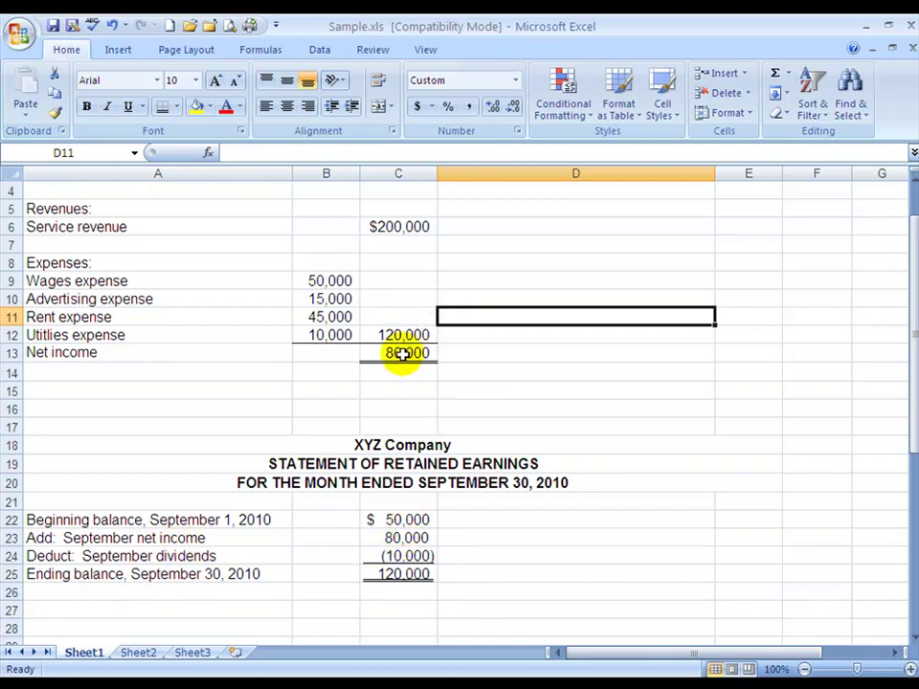
pyautogui.click(405, 538)
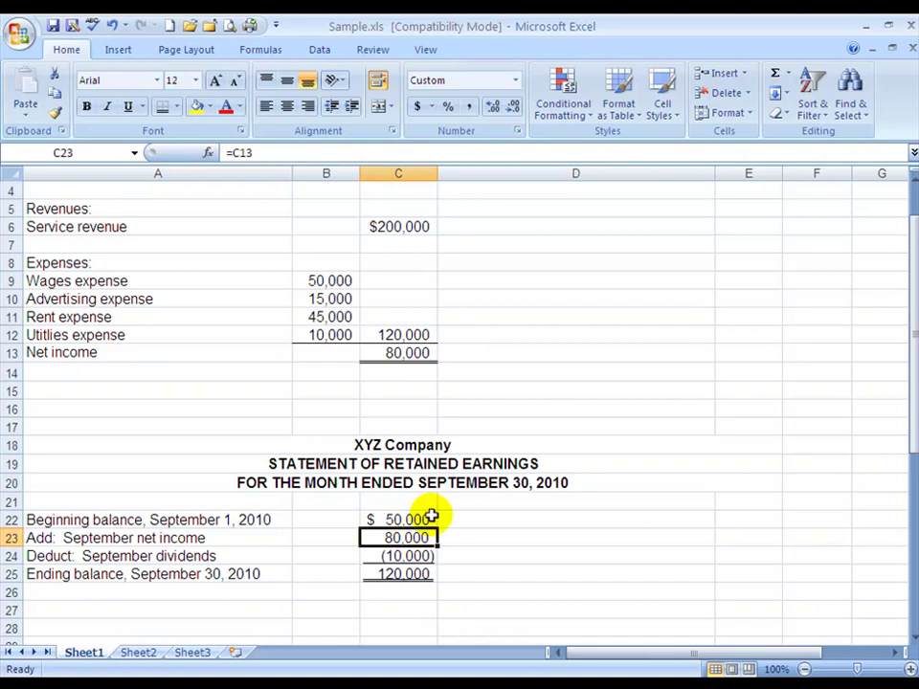
pyautogui.write('=')
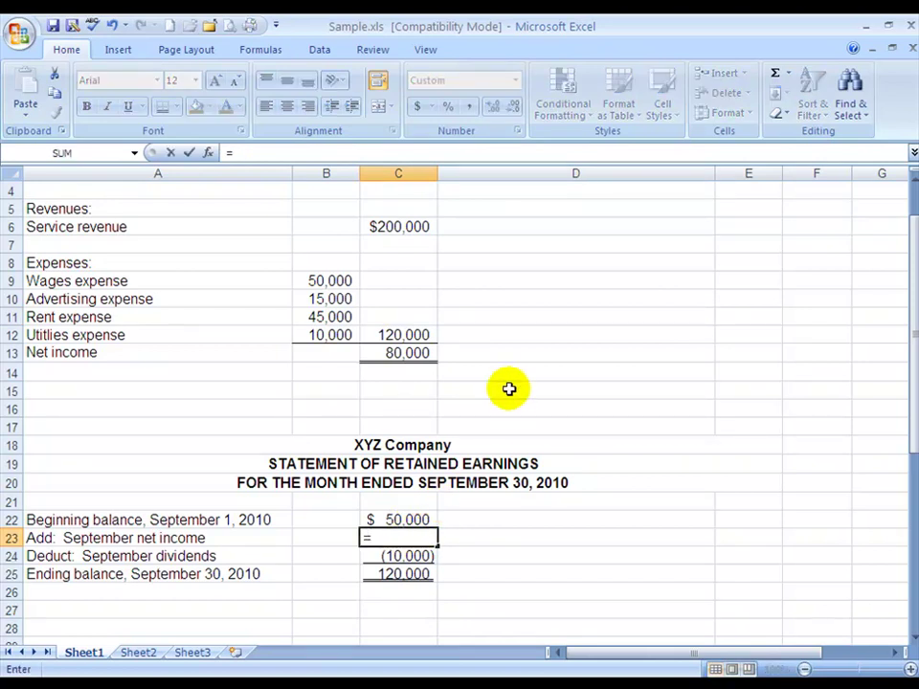
pyautogui.click(399, 352)
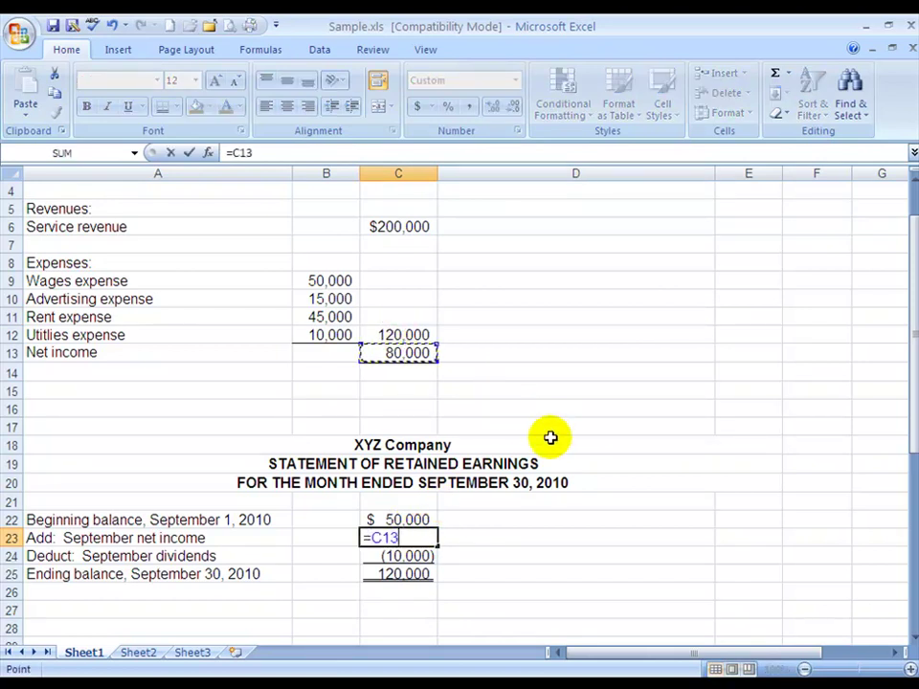
pyautogui.press('Return')
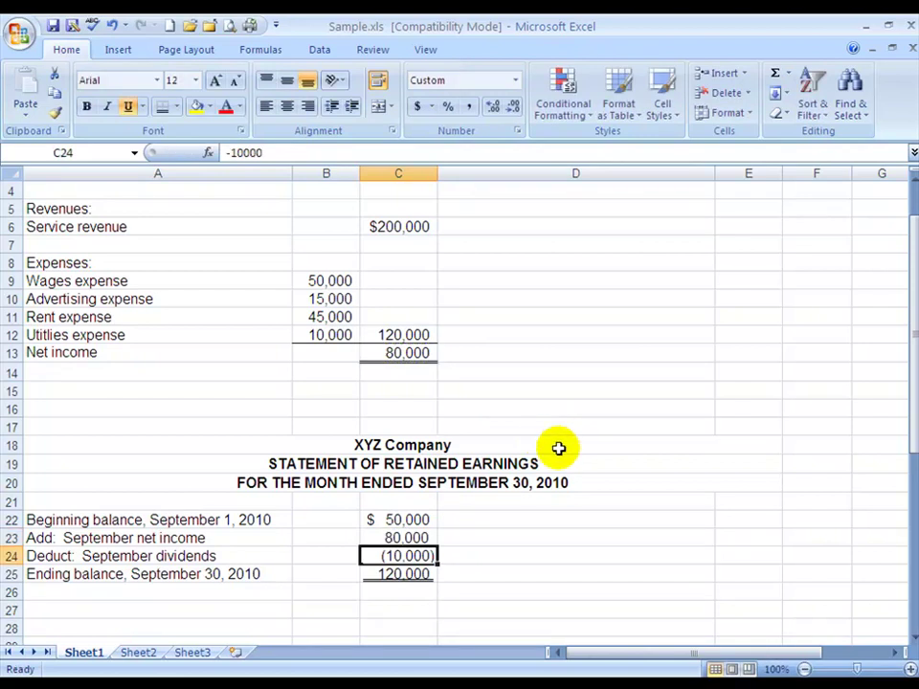
pyautogui.click(556, 542)
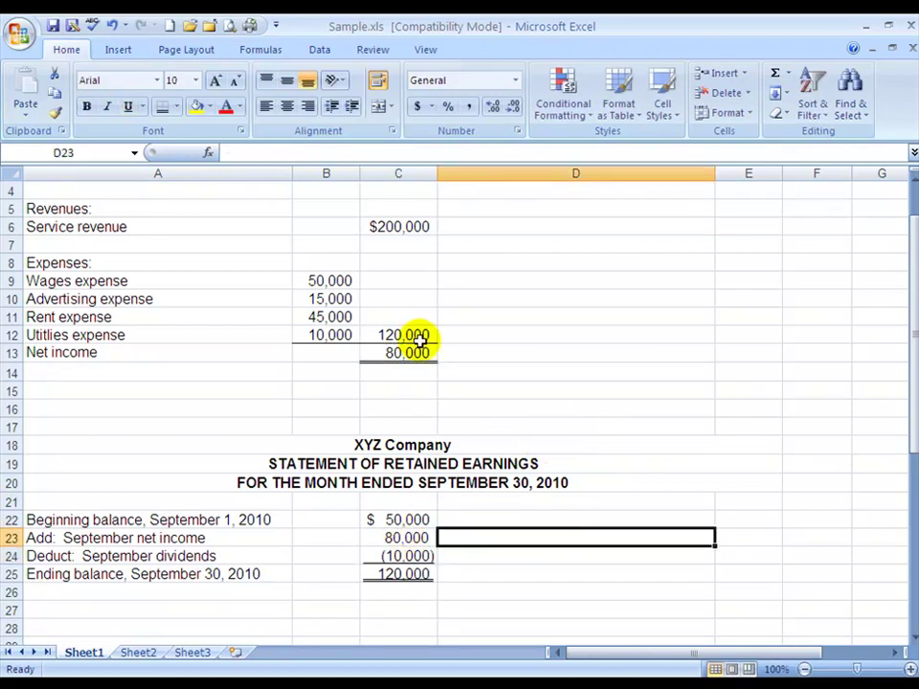
pyautogui.click(403, 538)
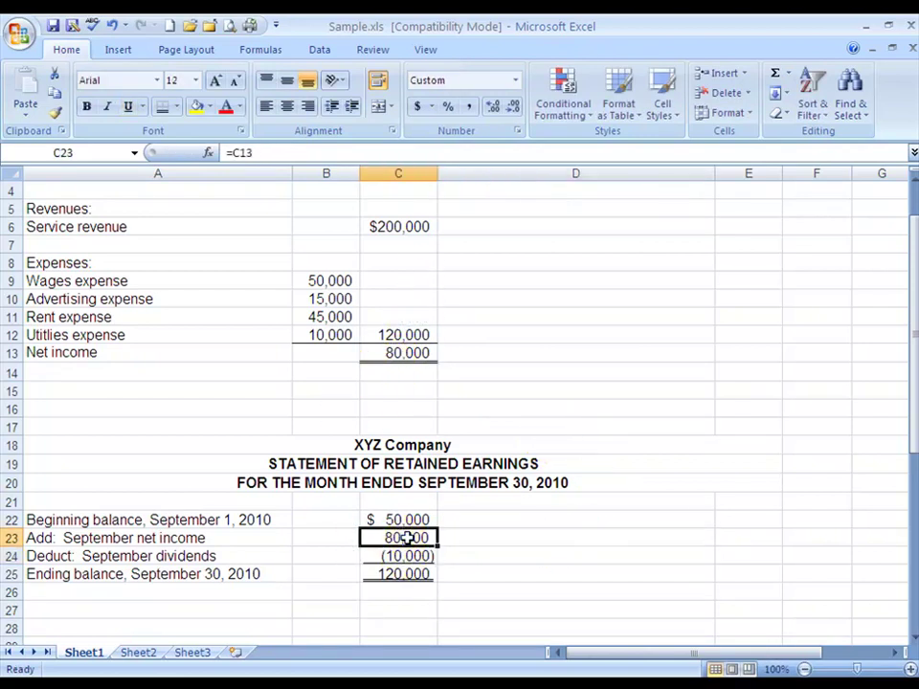
pyautogui.click(340, 335)
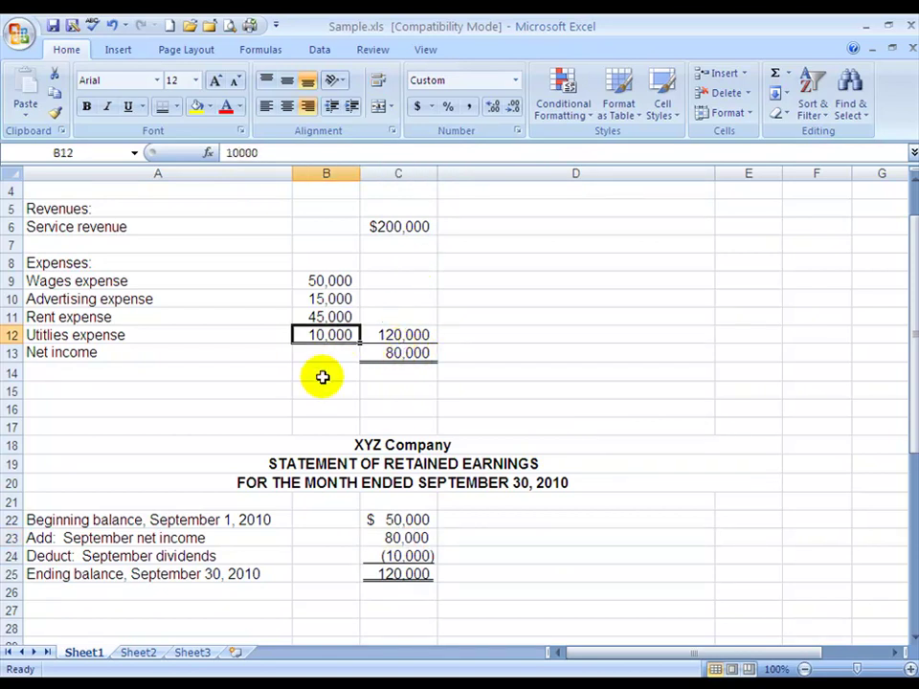
pyautogui.write('15')
pyautogui.press('Return')
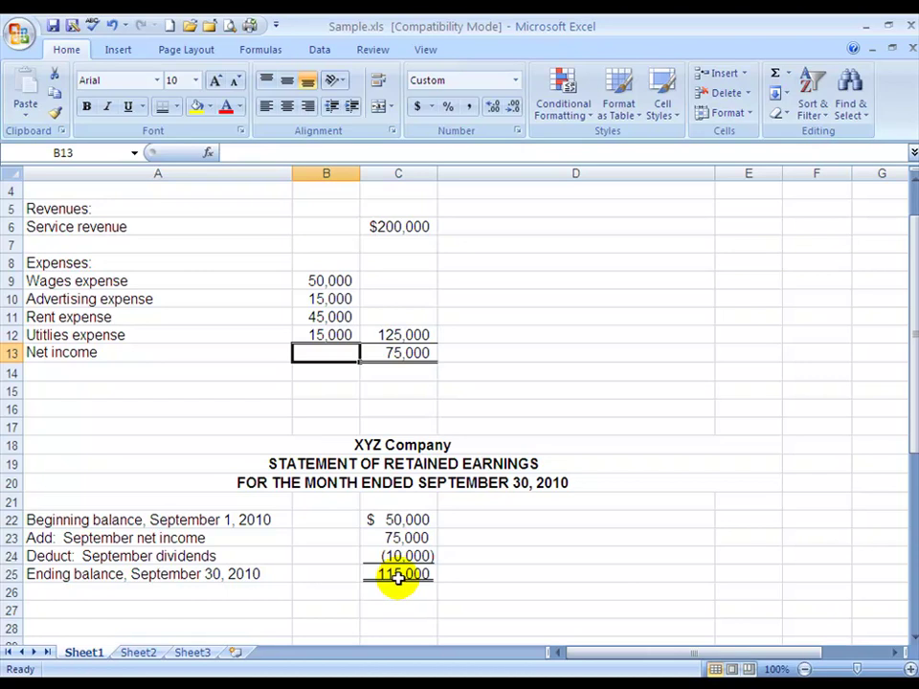
pyautogui.click(328, 336)
pyautogui.write('1')
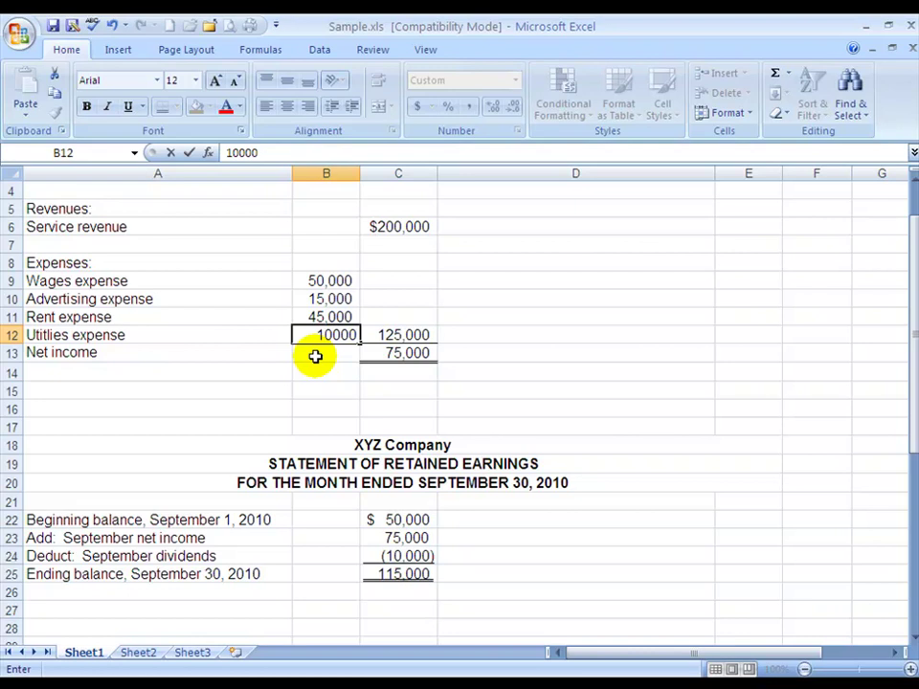
pyautogui.click(315, 356)
pyautogui.click(640, 455)
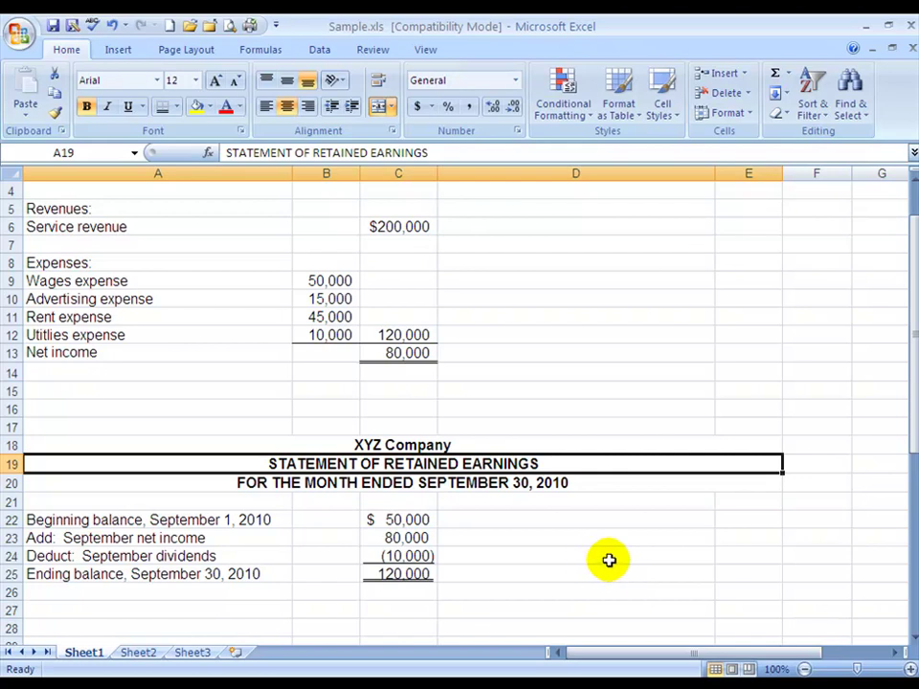
# - Check that balance sheet cell E38 holds =C25, showing the 120,000 retained earnings
pyautogui.scroll(-4, 604, 559)
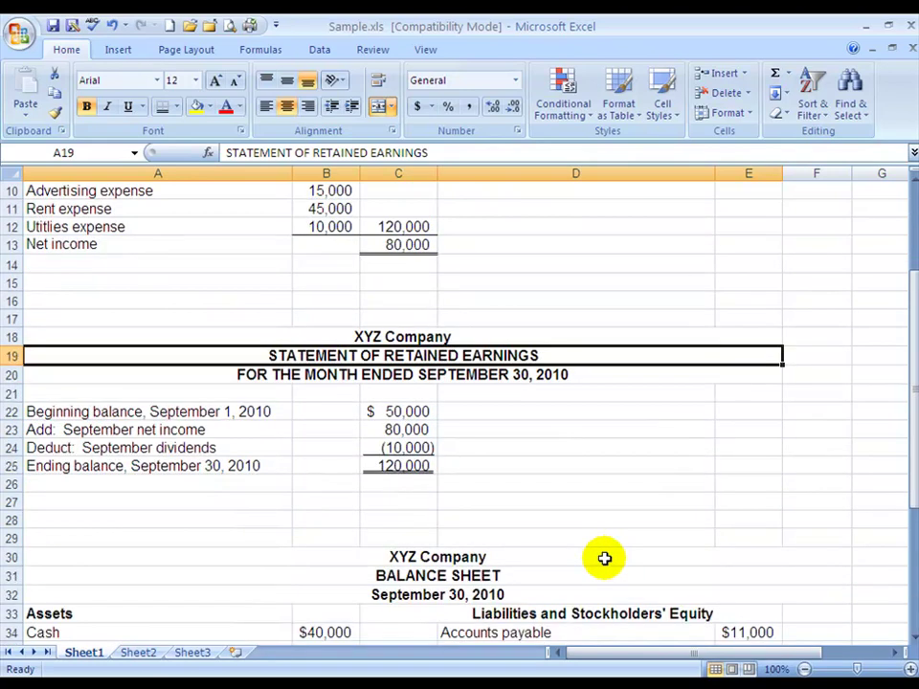
pyautogui.scroll(-1, 604, 559)
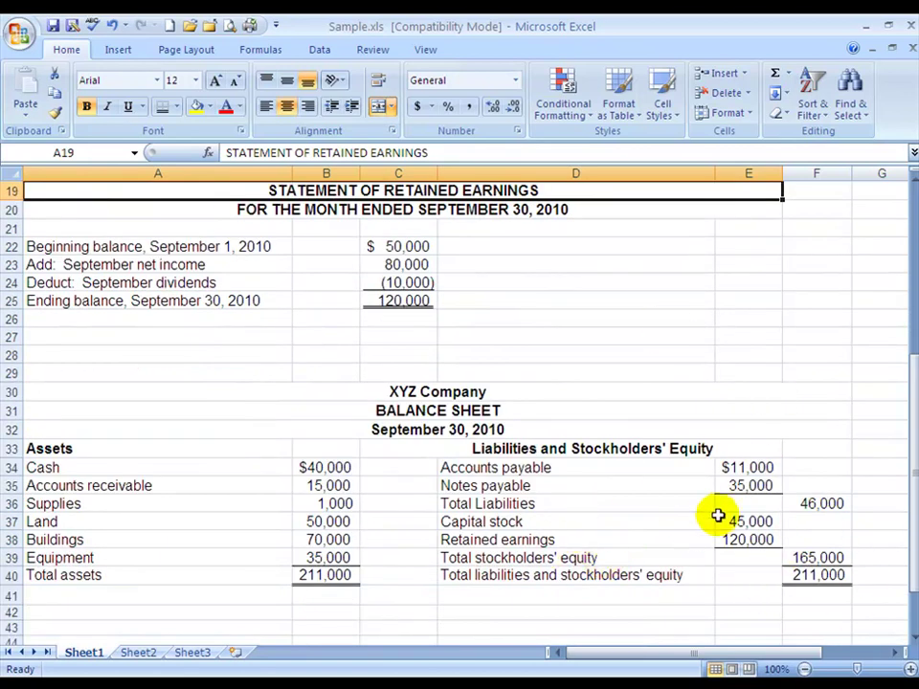
pyautogui.click(742, 542)
pyautogui.click(742, 543)
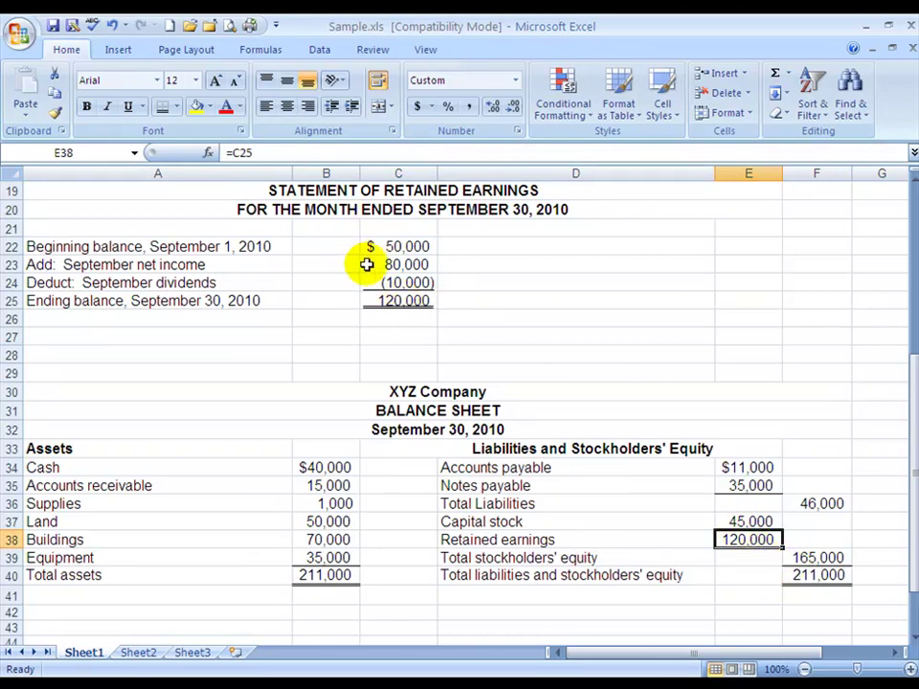
pyautogui.click(737, 612)
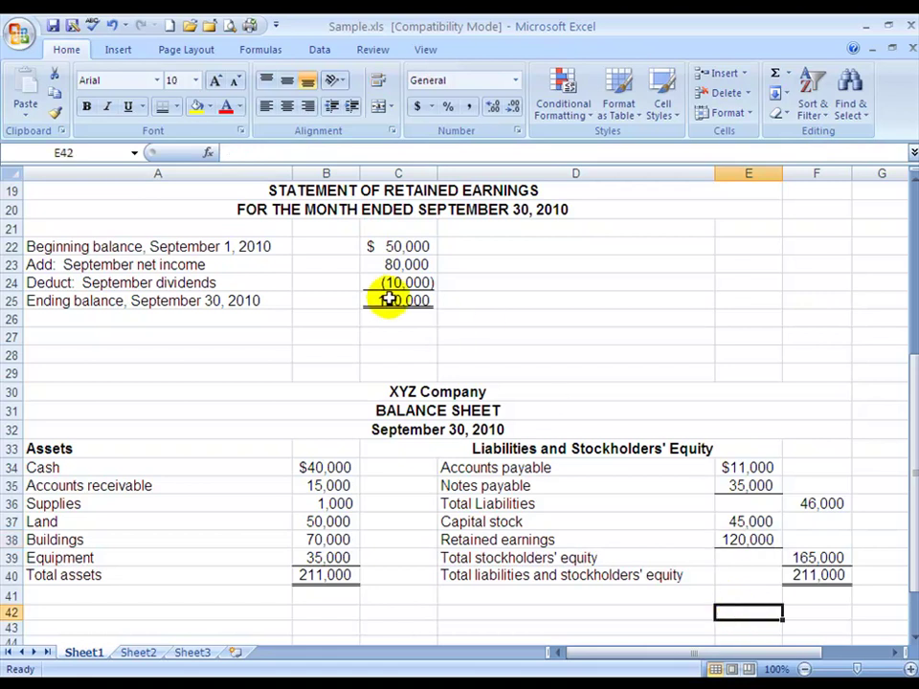